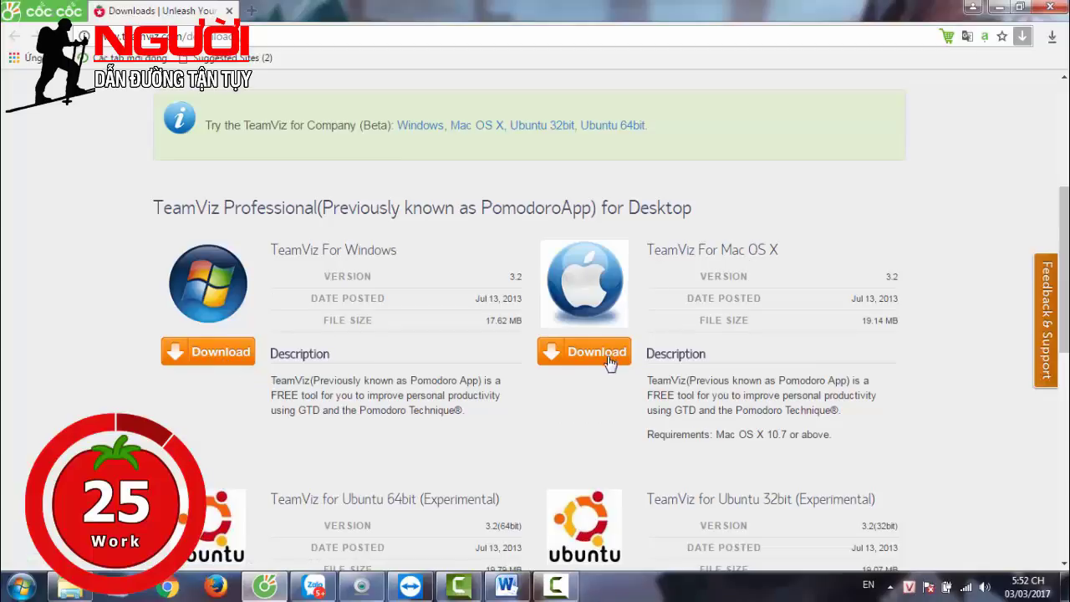
Download the TeamViz 3.2 Windows installer (TeamViz.3.2.msi) and show it in the Downloads folder
{"action": "left_click", "coordinate": [210, 362]}
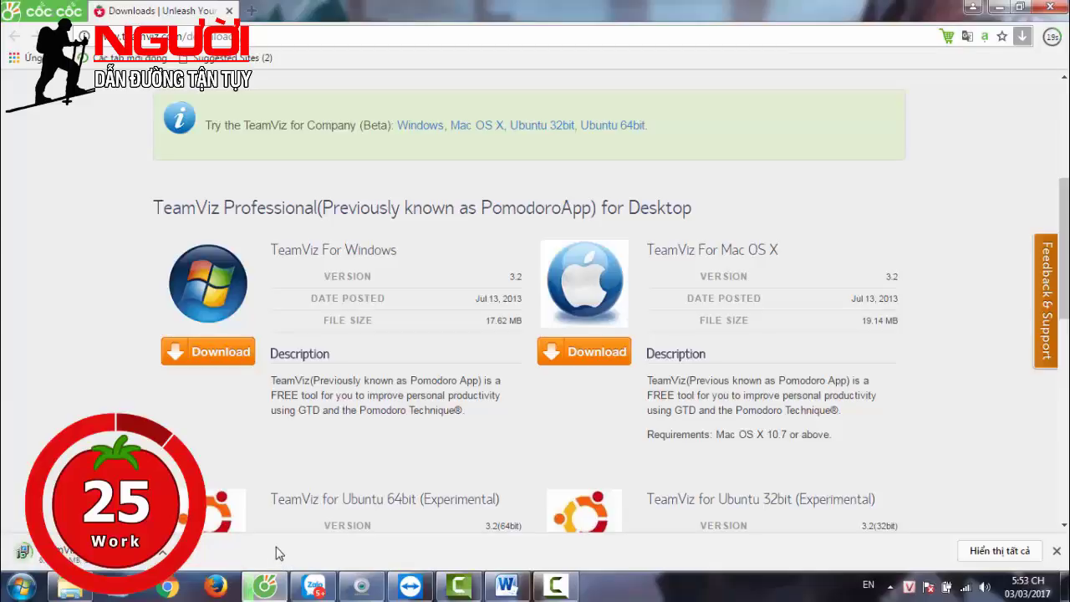
{"action": "left_click", "coordinate": [162, 553]}
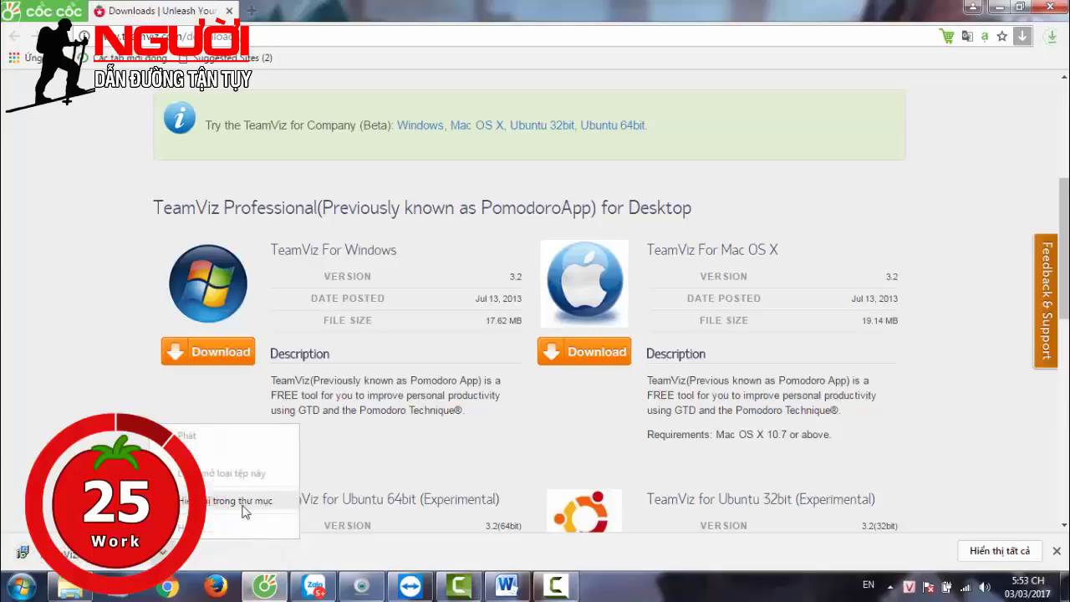
{"action": "left_click", "coordinate": [216, 456]}
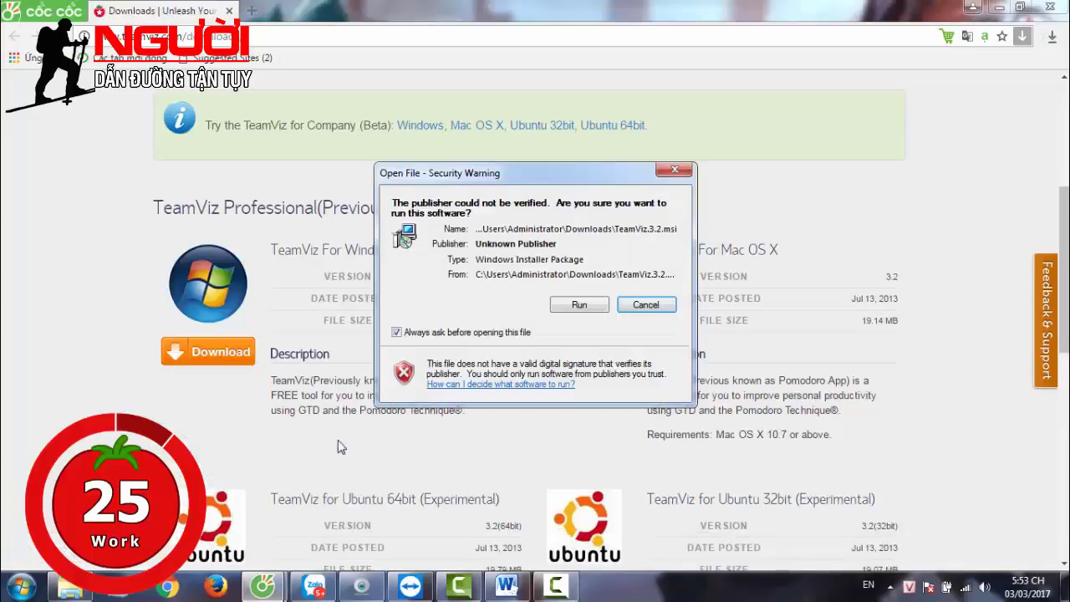
{"action": "left_click", "coordinate": [645, 308]}
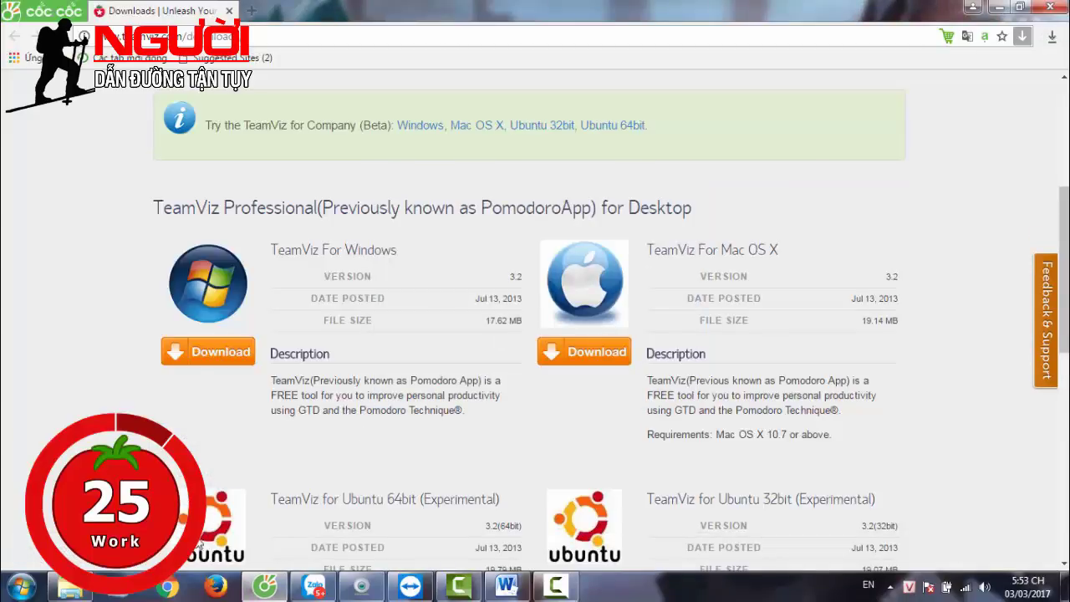
{"action": "left_click_drag", "start_coordinate": [1064, 276], "coordinate": [1064, 313]}
{"action": "left_click", "coordinate": [69, 587]}
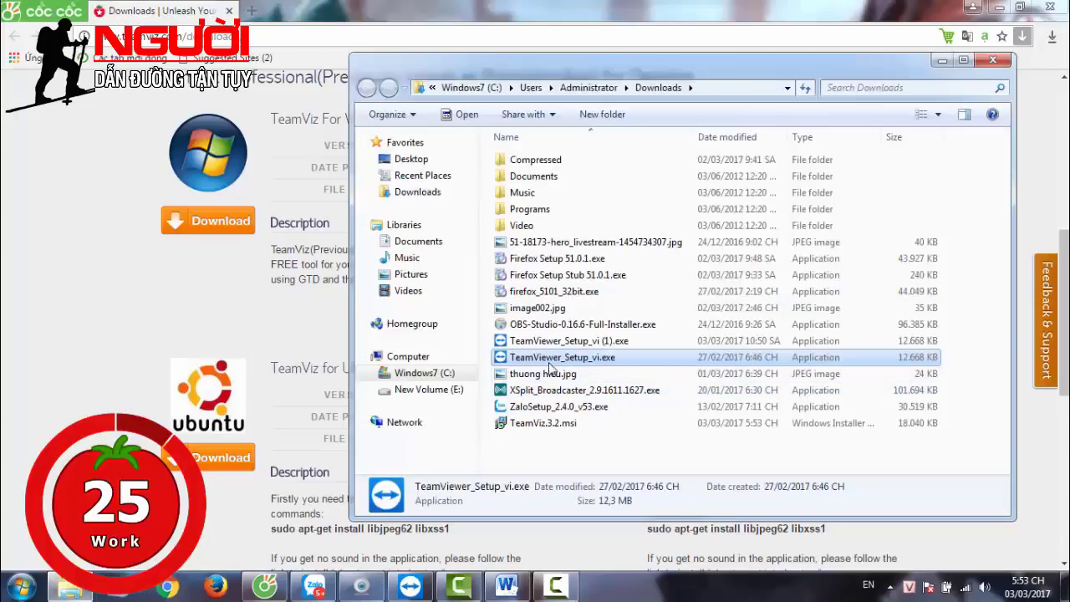
Start installing TeamViz.3.2.msi from Downloads, allowing the unverified installer to run
{"action": "left_click", "coordinate": [548, 424]}
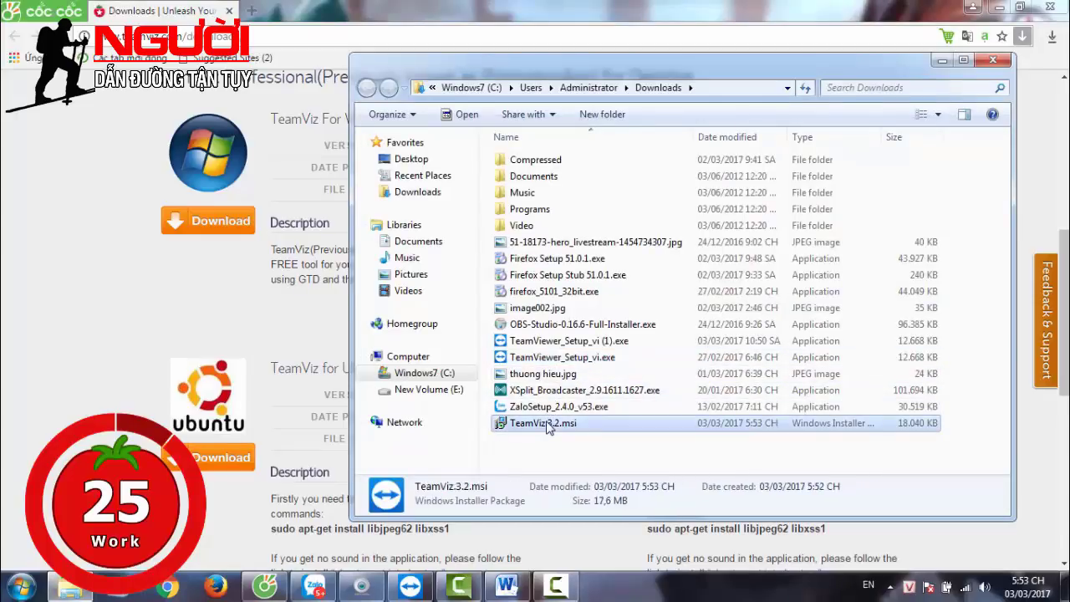
{"action": "right_click", "coordinate": [547, 429]}
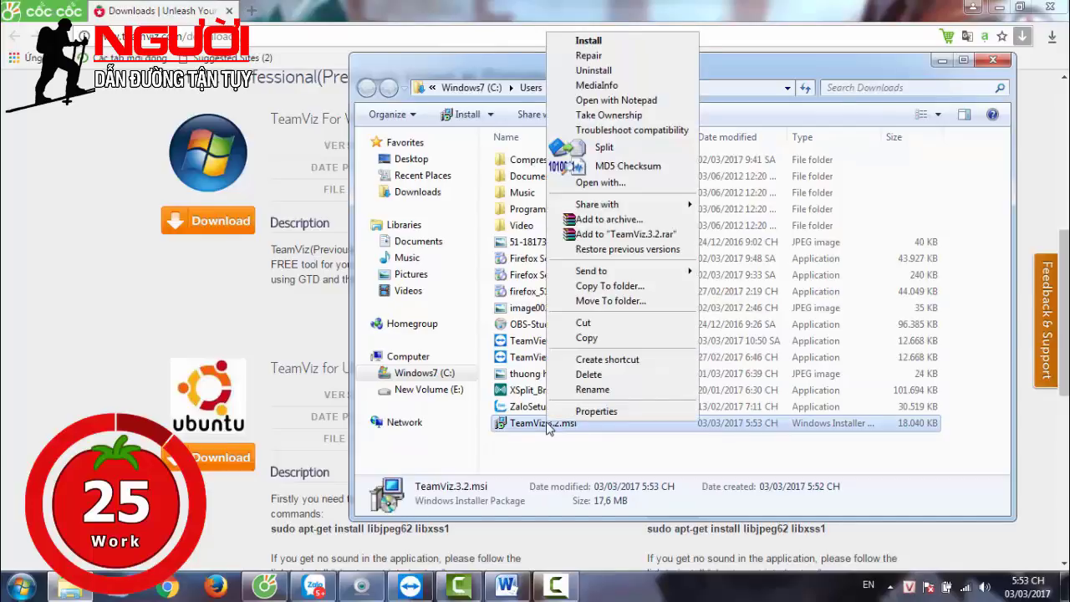
{"action": "key", "text": "Return"}
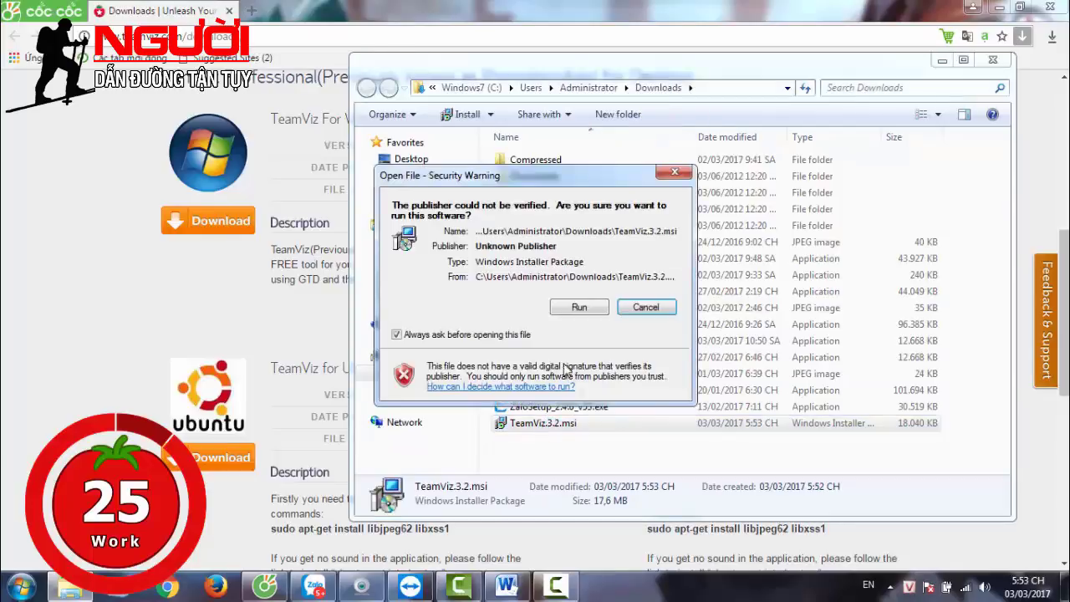
{"action": "left_click", "coordinate": [578, 309]}
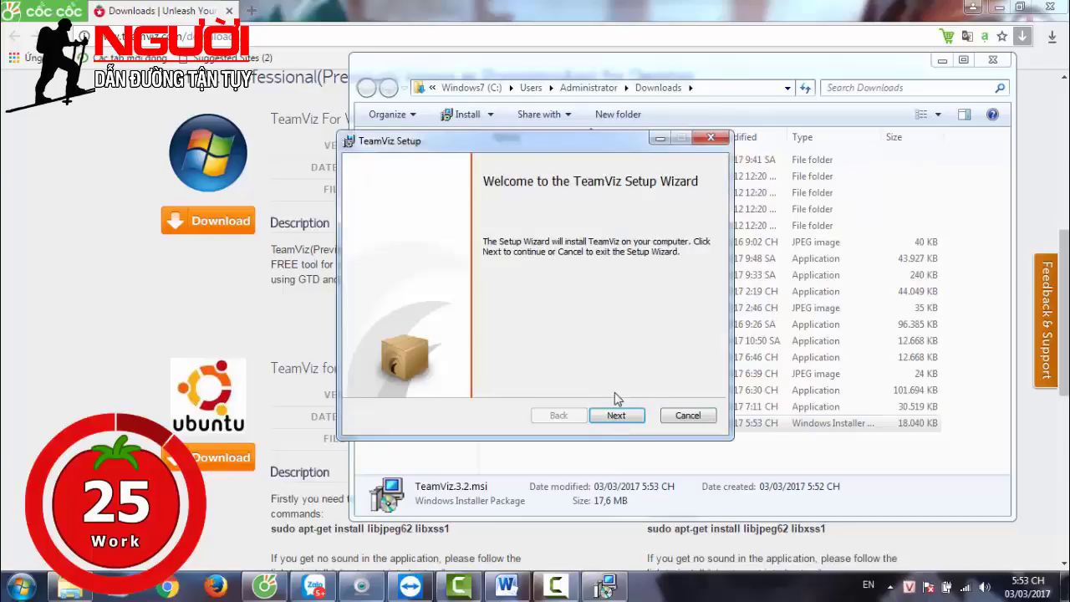
Accept the license, keep the C:\Program Files\TeamViz\ install folder, and begin installation
{"action": "left_click", "coordinate": [627, 417]}
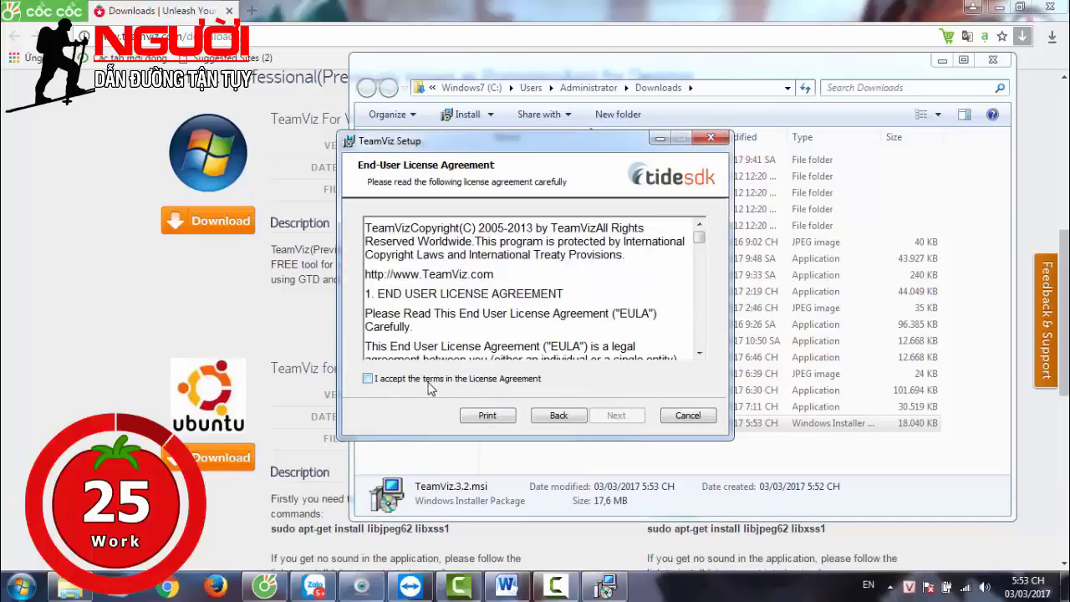
{"action": "left_click", "coordinate": [383, 380]}
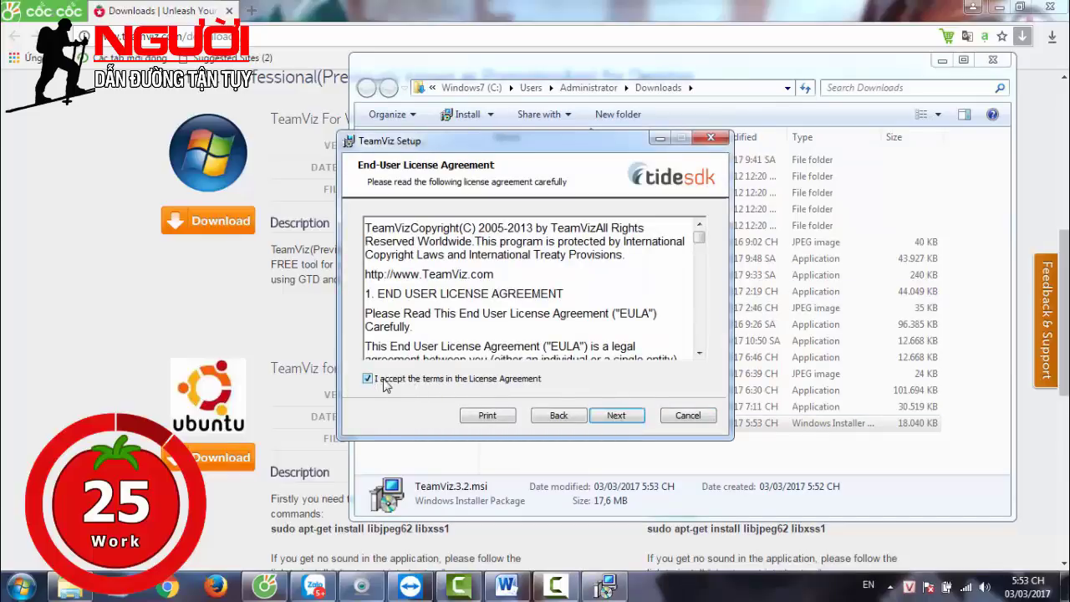
{"action": "left_click", "coordinate": [629, 418]}
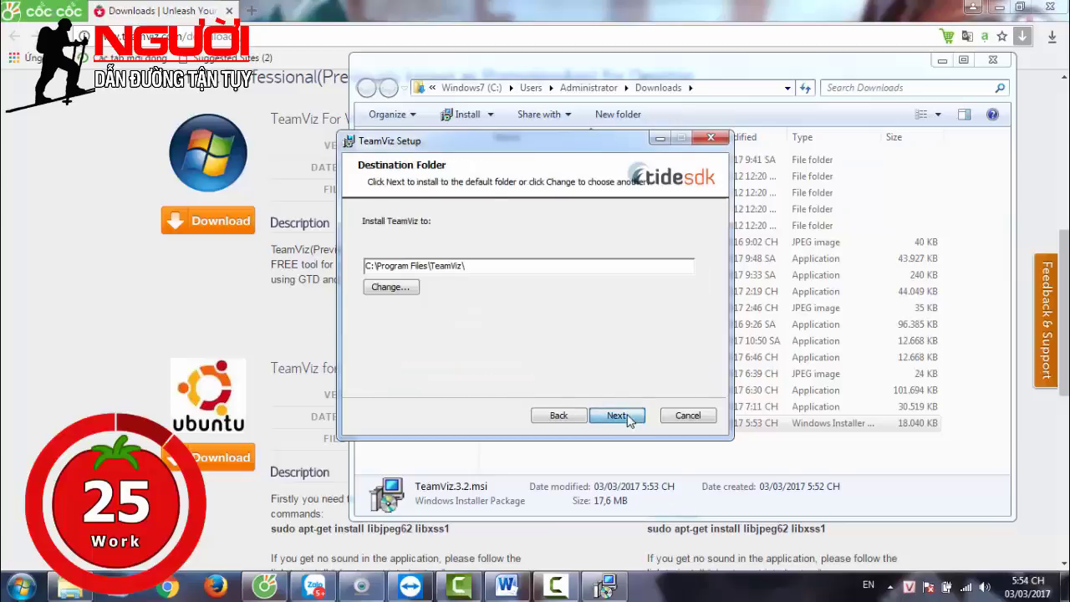
{"action": "left_click", "coordinate": [619, 416]}
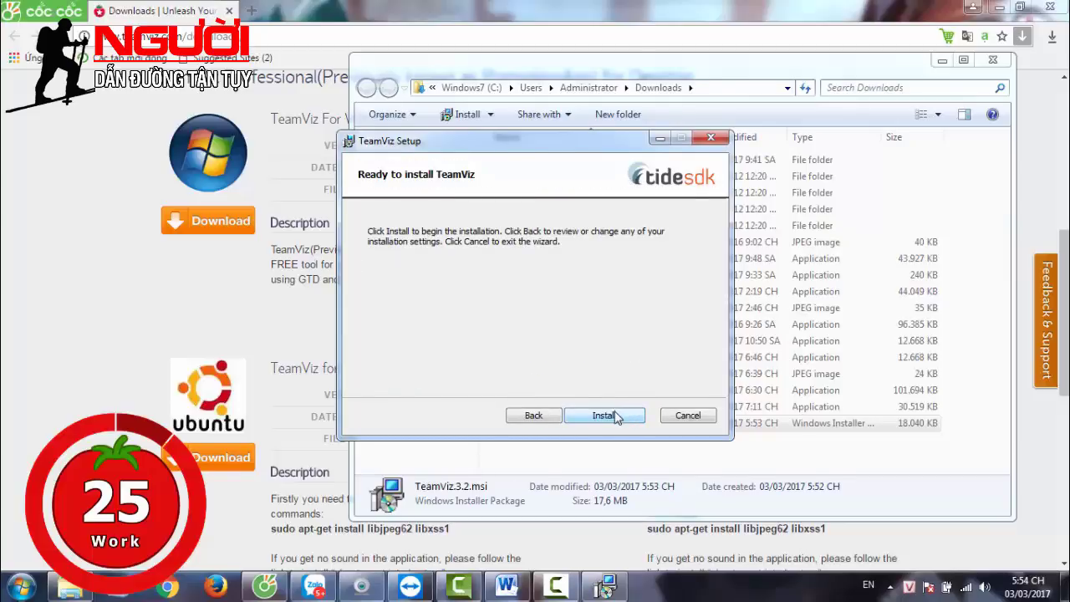
{"action": "left_click", "coordinate": [616, 416]}
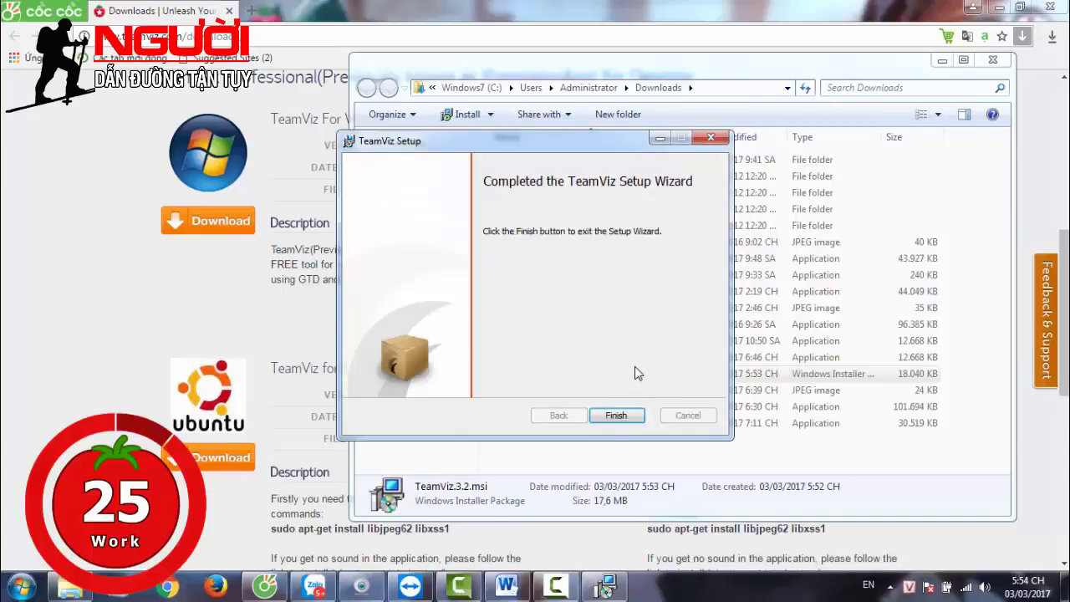
Close the finished setup, minimize Explorer and the browser, refresh the desktop, and launch TeamViz
{"action": "left_click", "coordinate": [619, 416]}
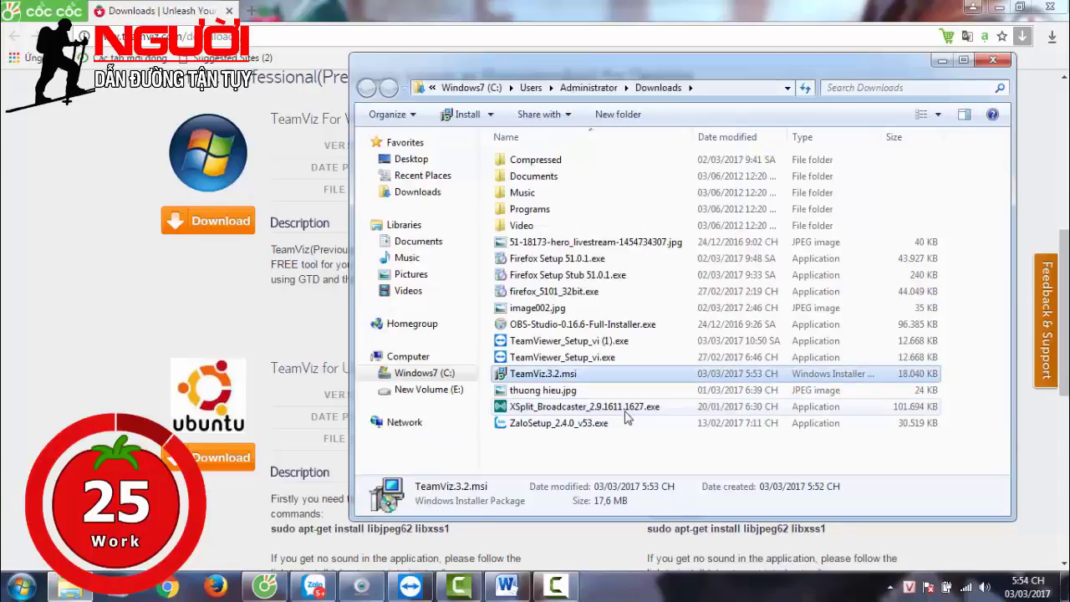
{"action": "left_click", "coordinate": [940, 64]}
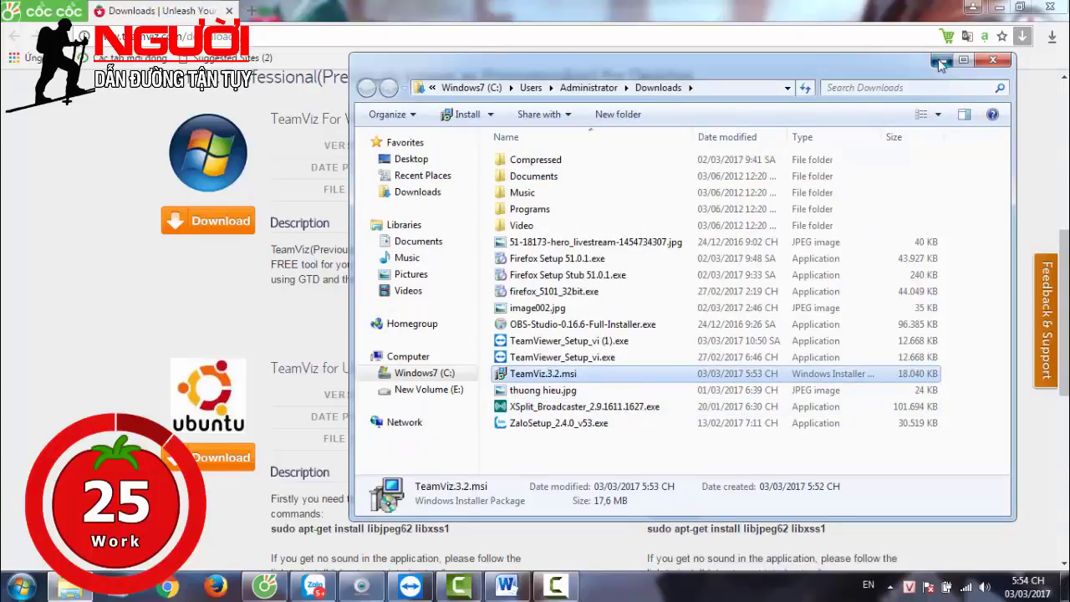
{"action": "left_click", "coordinate": [996, 7]}
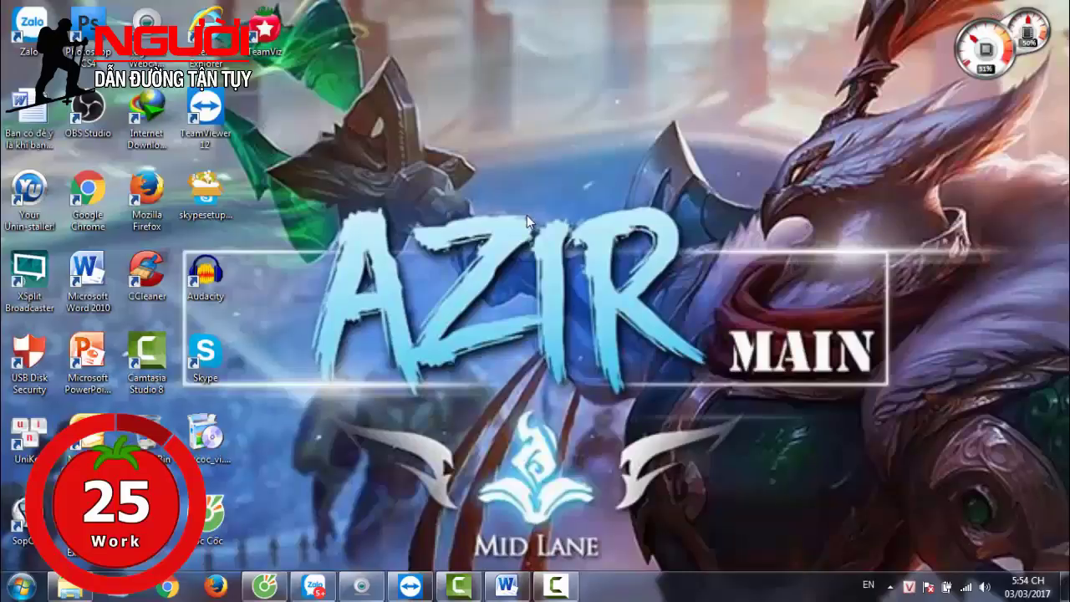
{"action": "right_click", "coordinate": [530, 154]}
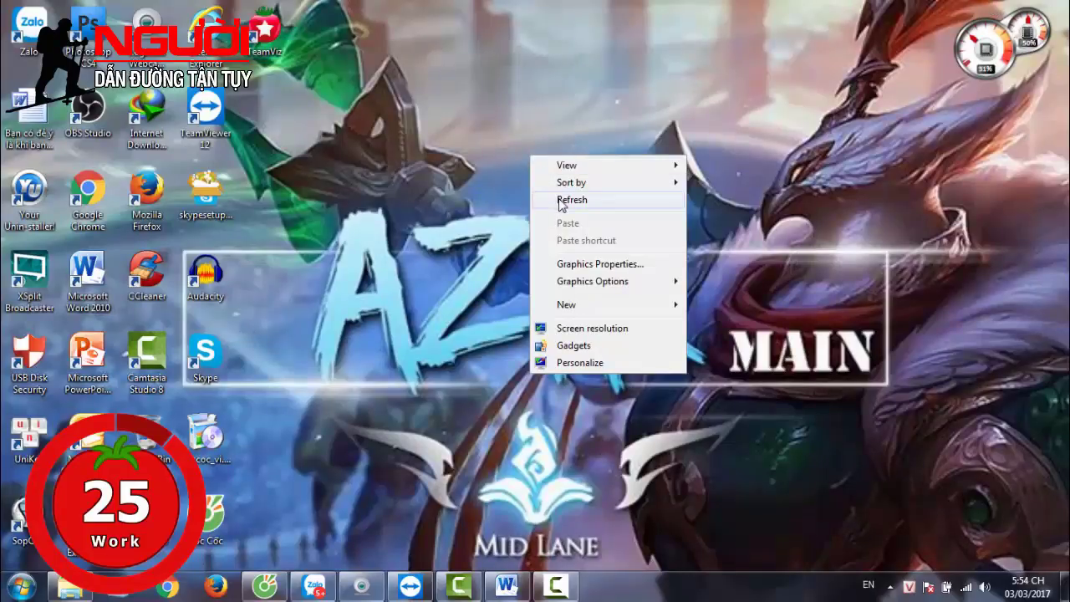
{"action": "left_click", "coordinate": [562, 202]}
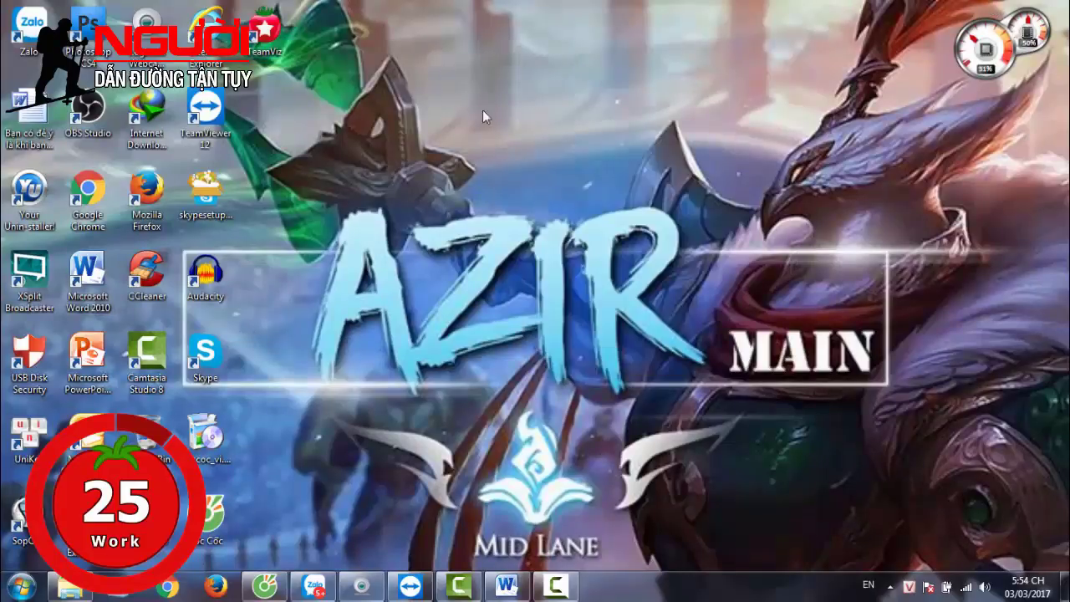
{"action": "left_click", "coordinate": [270, 37]}
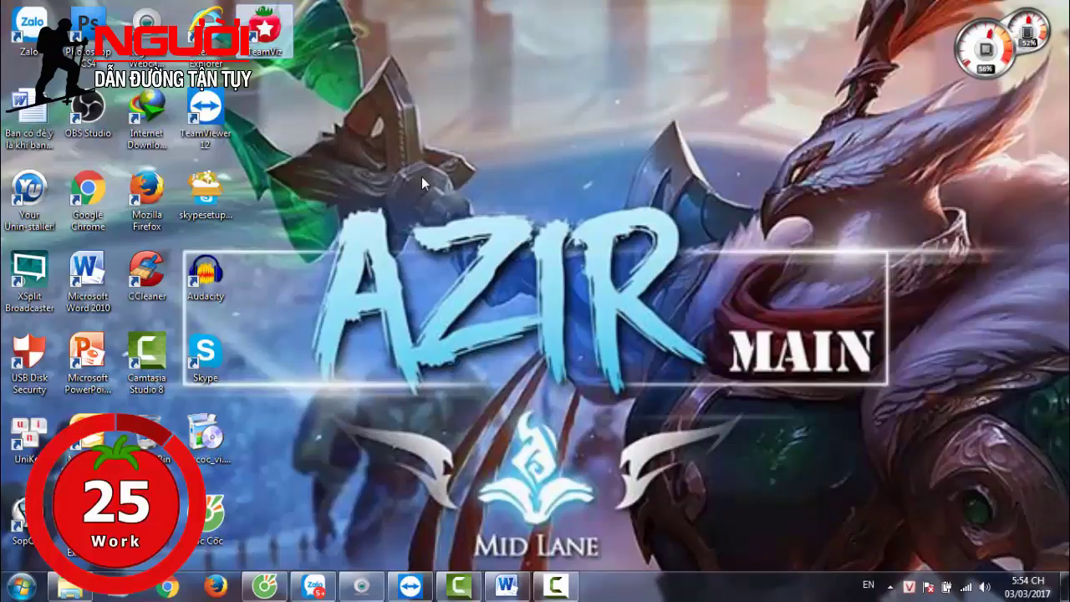
{"action": "key", "text": "Return"}
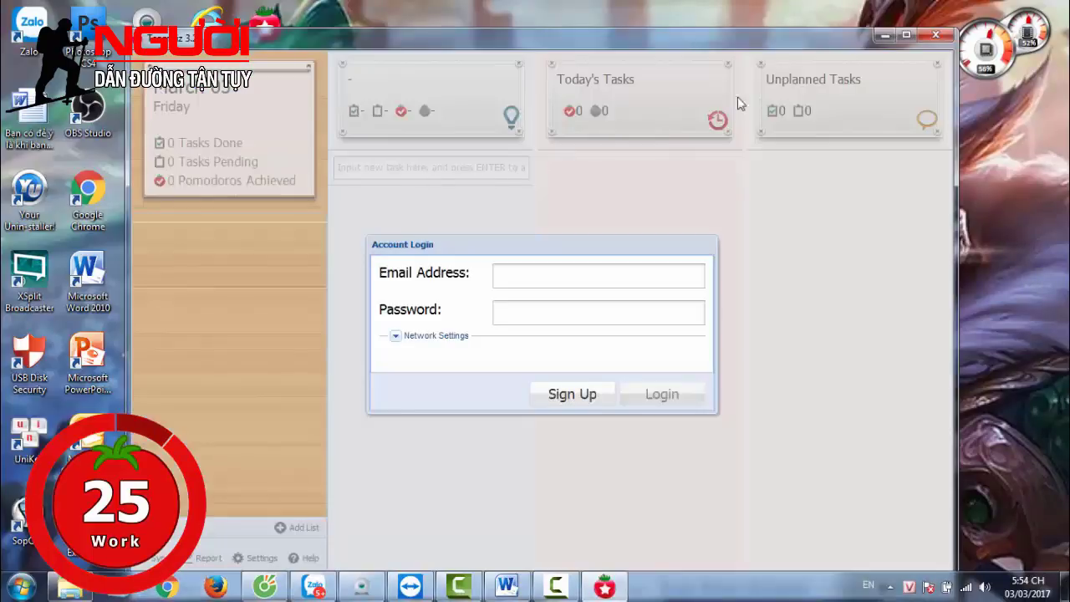
Enter the account email and password and attempt to log in
{"action": "left_click", "coordinate": [585, 278]}
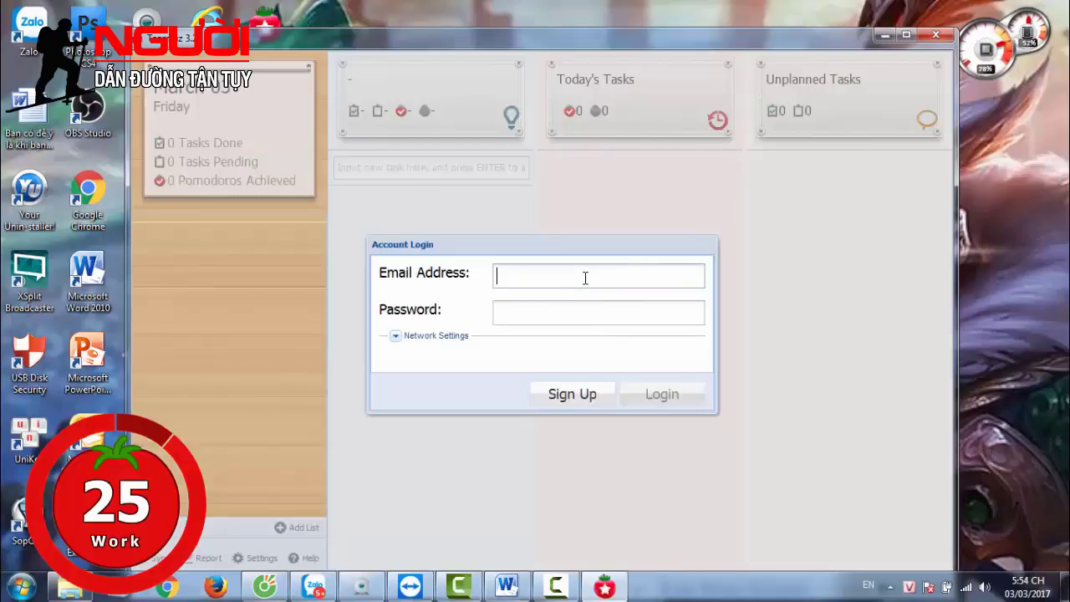
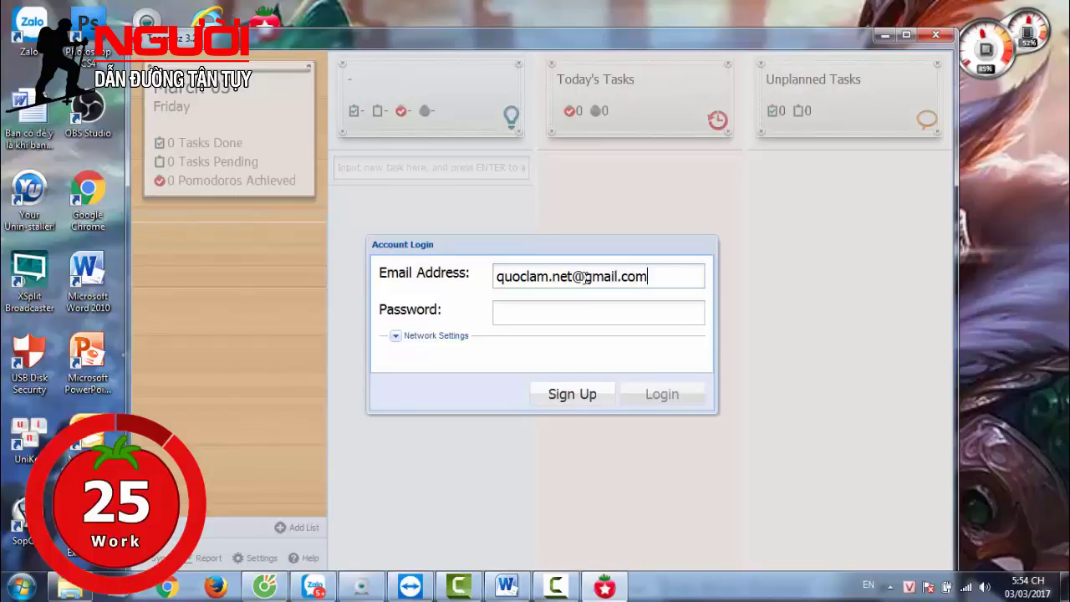
{"action": "left_click", "coordinate": [597, 314]}
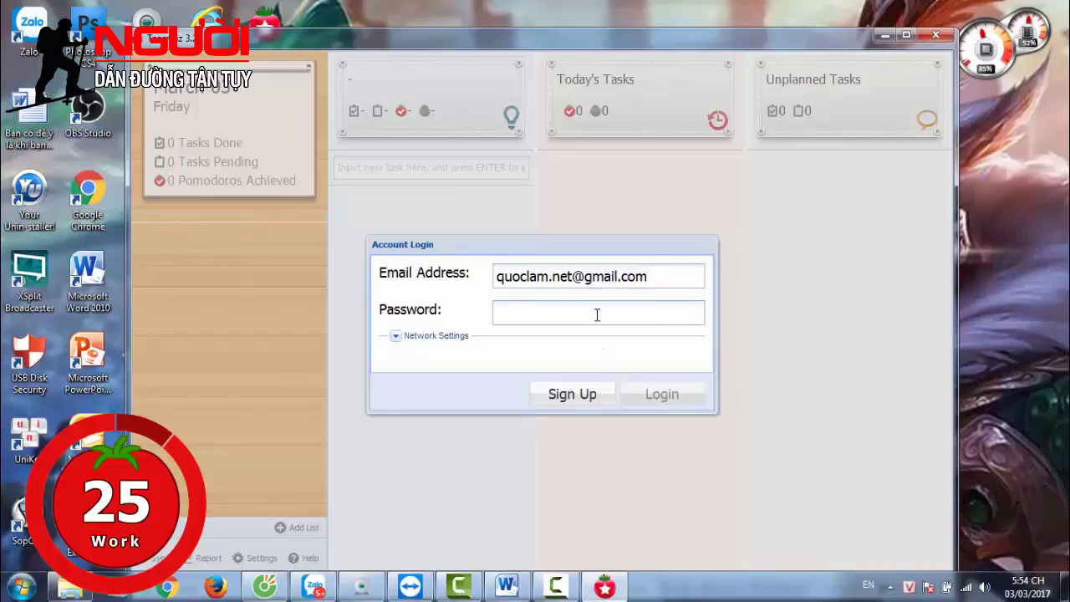
{"action": "type", "text": "•••••••••••"}
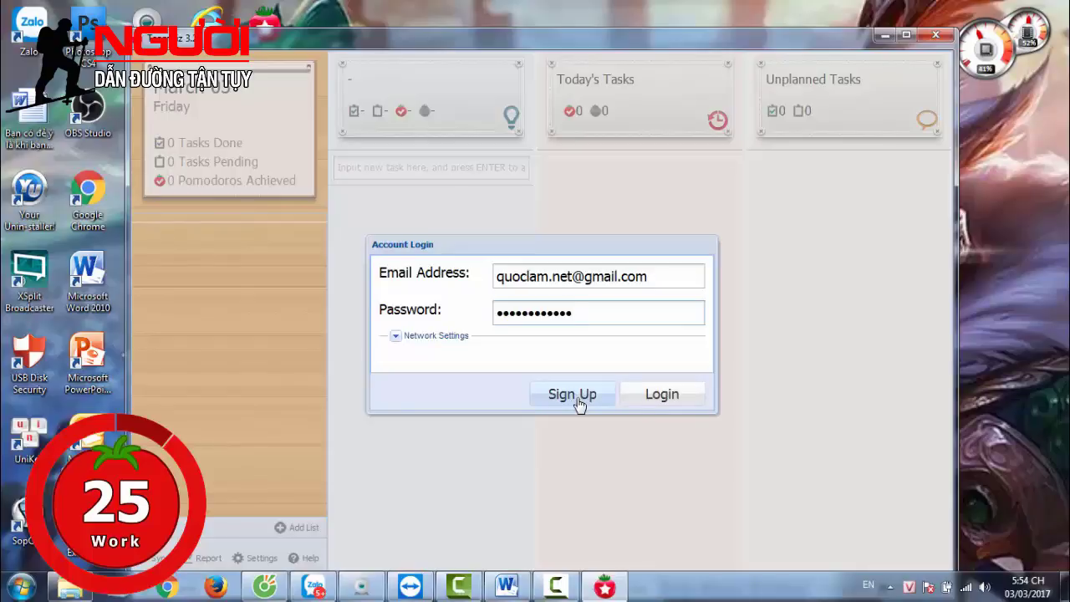
{"action": "left_click", "coordinate": [658, 406]}
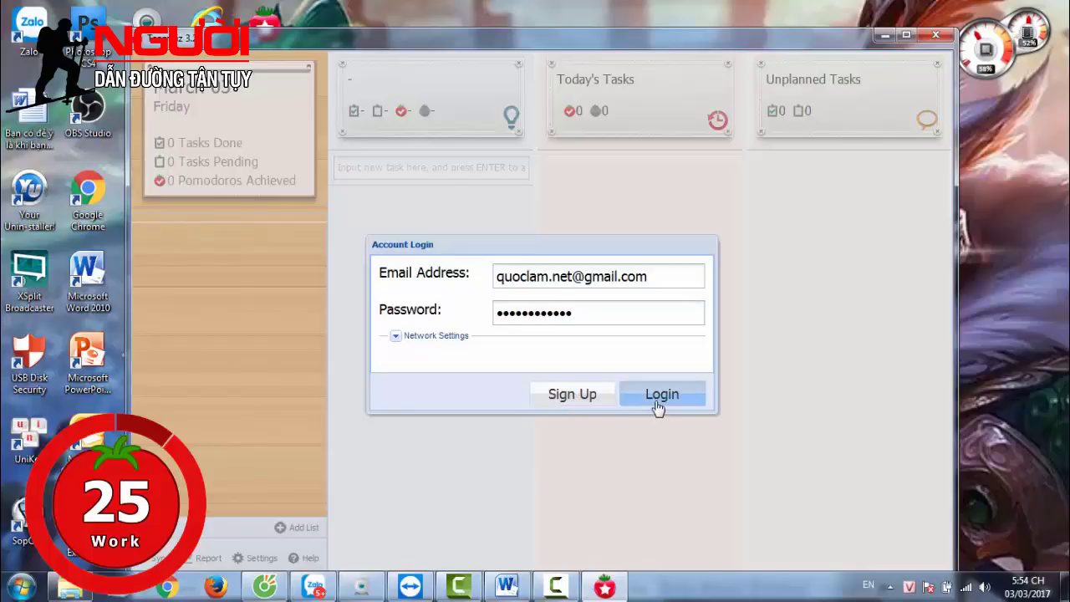
Switch to registration, repeat the password, and register the new account
{"action": "left_click", "coordinate": [604, 400]}
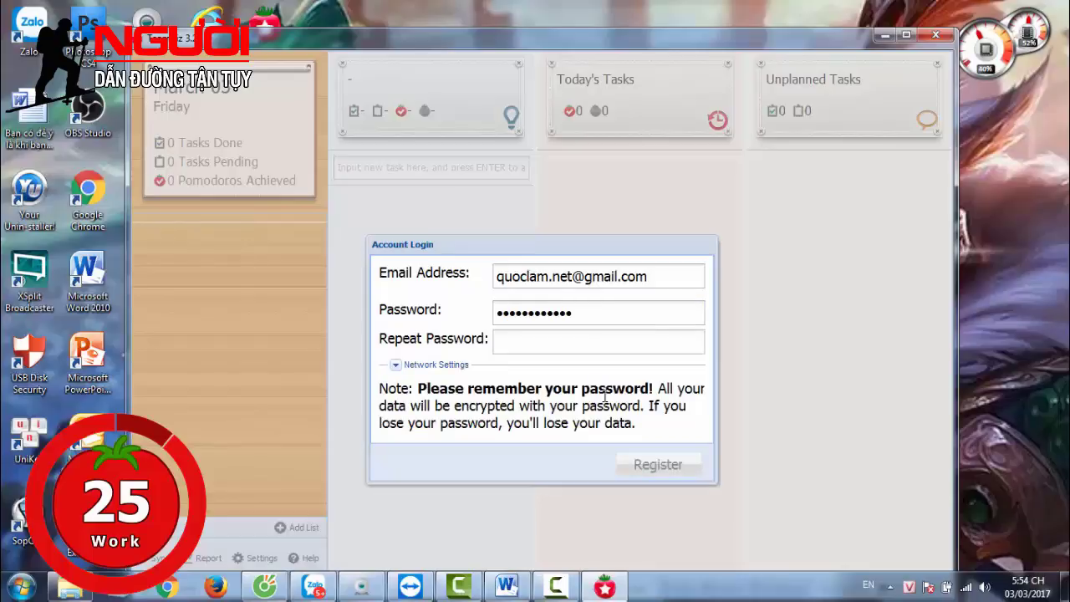
{"action": "left_click", "coordinate": [550, 336]}
{"action": "type", "text": "••••••••"}
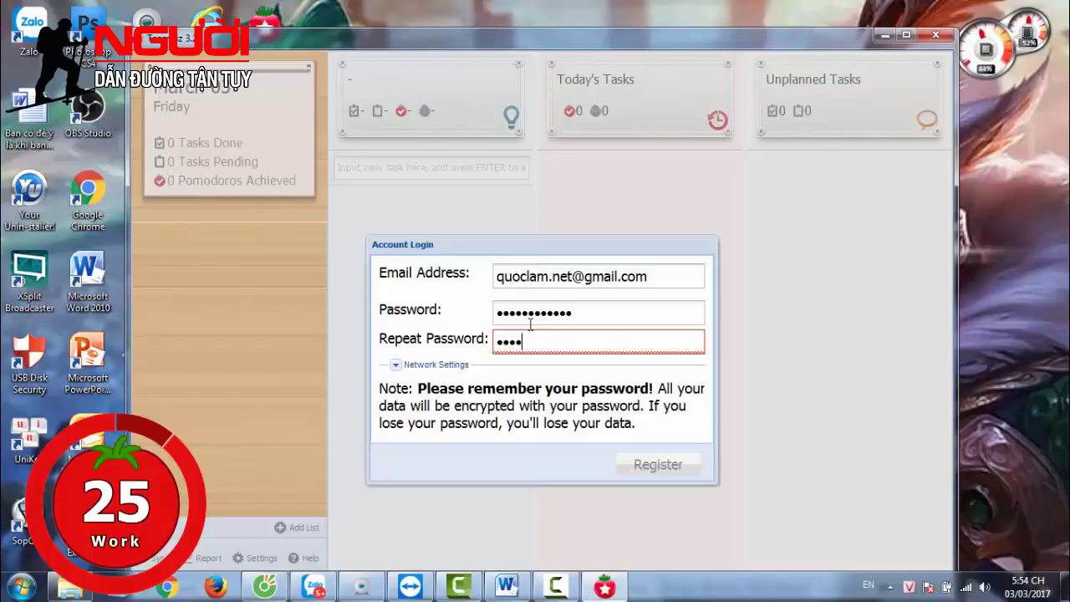
{"action": "type", "text": "••"}
{"action": "left_click", "coordinate": [677, 474]}
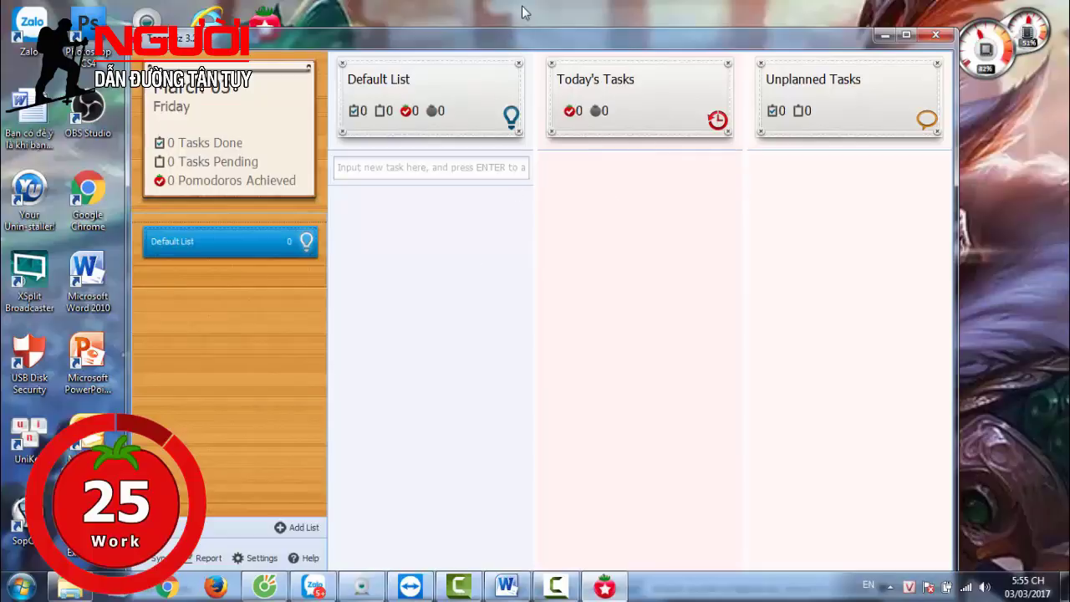
Maximize the TeamViz window and open its Settings dialog
{"action": "left_click_drag", "start_coordinate": [521, 6], "coordinate": [521, 6]}
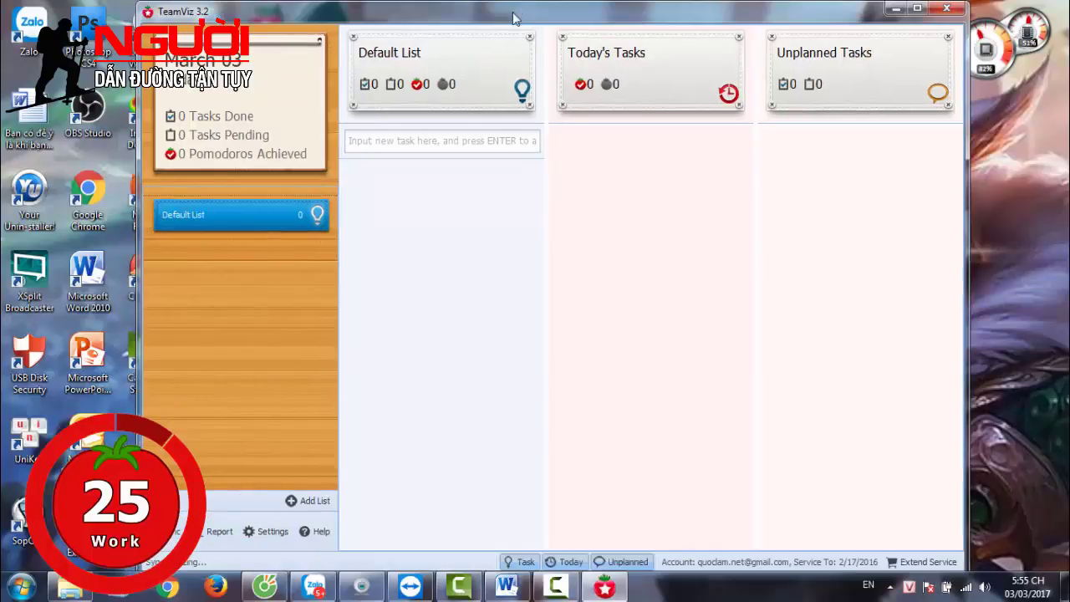
{"action": "left_click", "coordinate": [266, 533]}
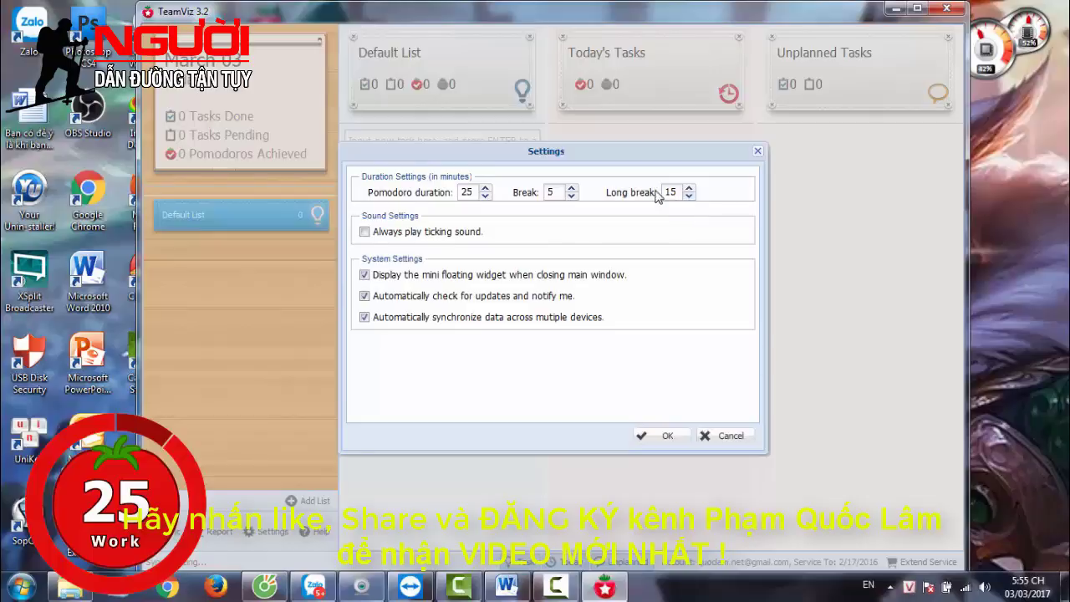
Keep break at 5 and long break at 15 minutes, enable Always play ticking sound, and save
{"action": "left_click", "coordinate": [690, 197]}
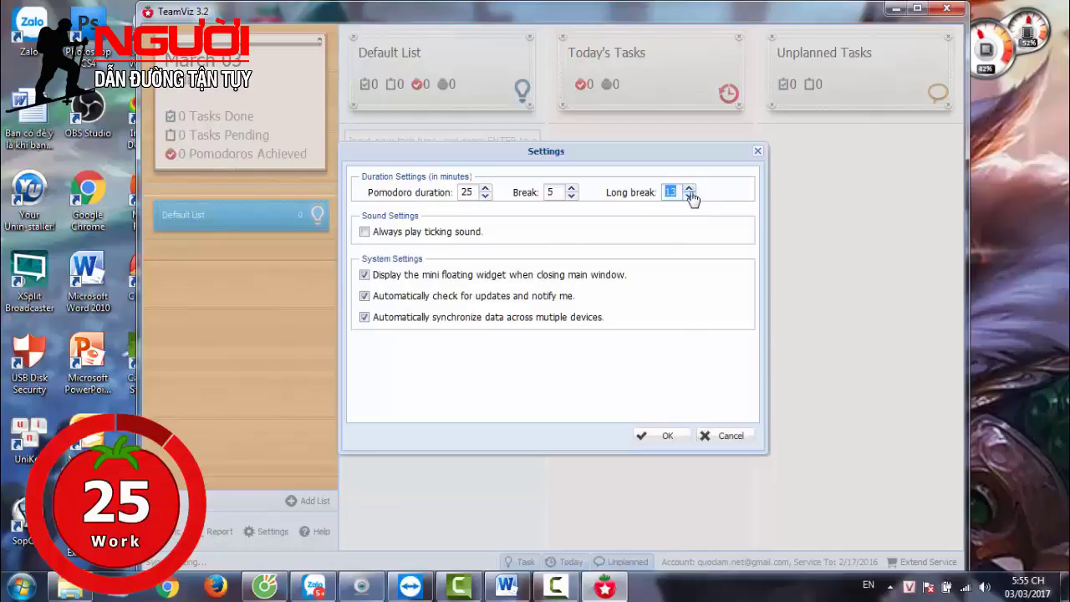
{"action": "left_click", "coordinate": [689, 189]}
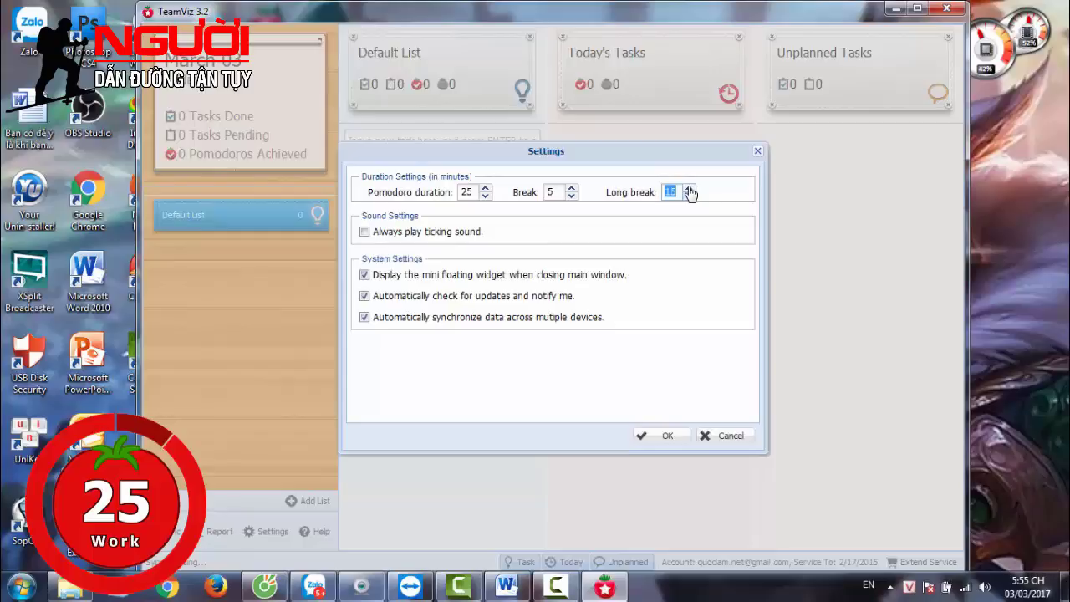
{"action": "left_click", "coordinate": [572, 197]}
{"action": "left_click", "coordinate": [572, 197]}
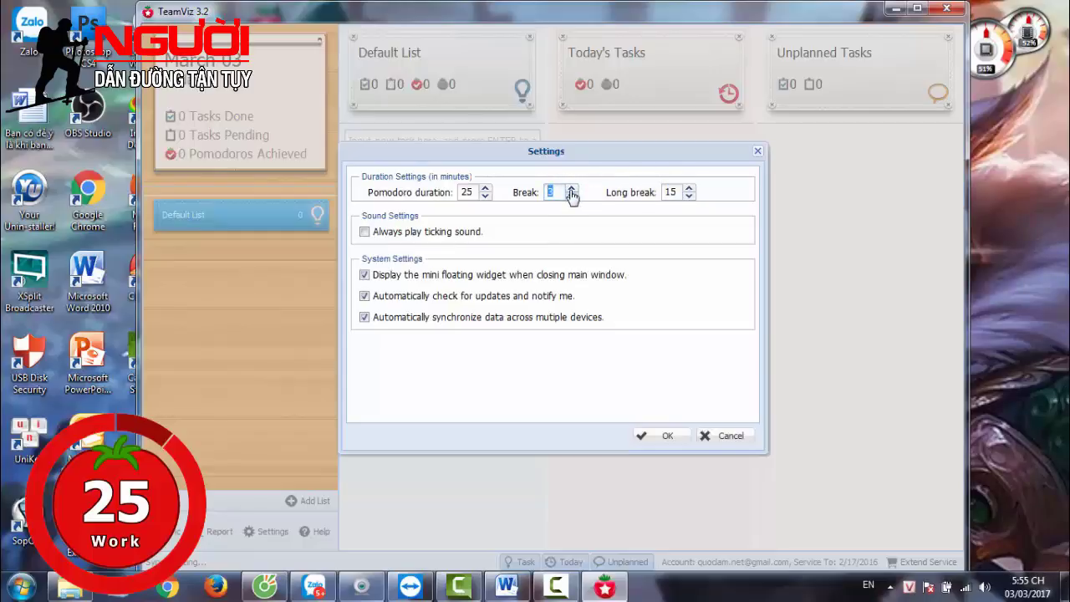
{"action": "left_click", "coordinate": [572, 190]}
{"action": "left_click", "coordinate": [572, 190]}
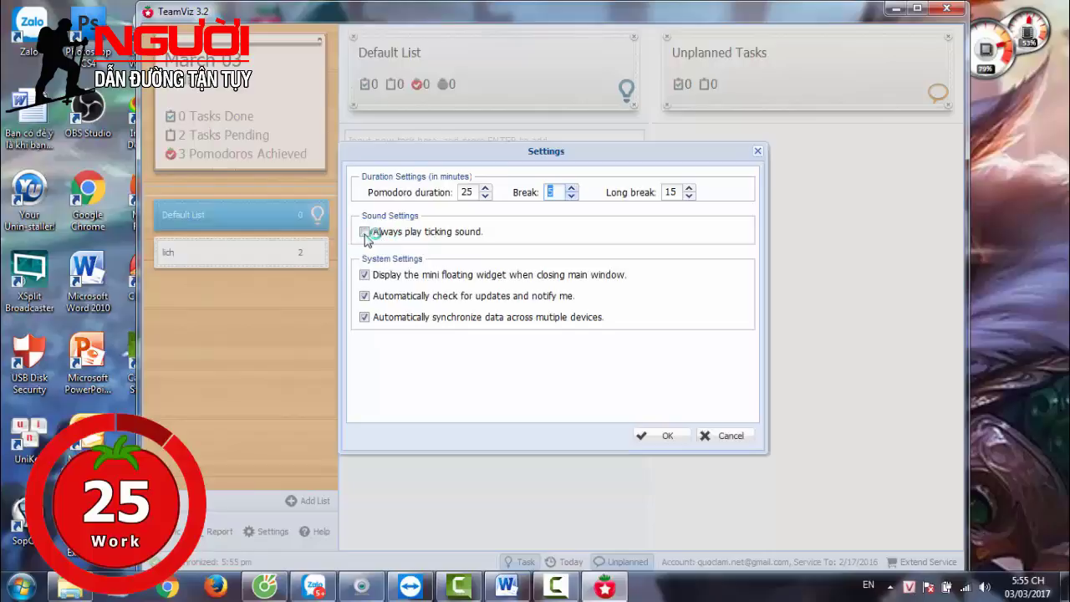
{"action": "left_click", "coordinate": [365, 232]}
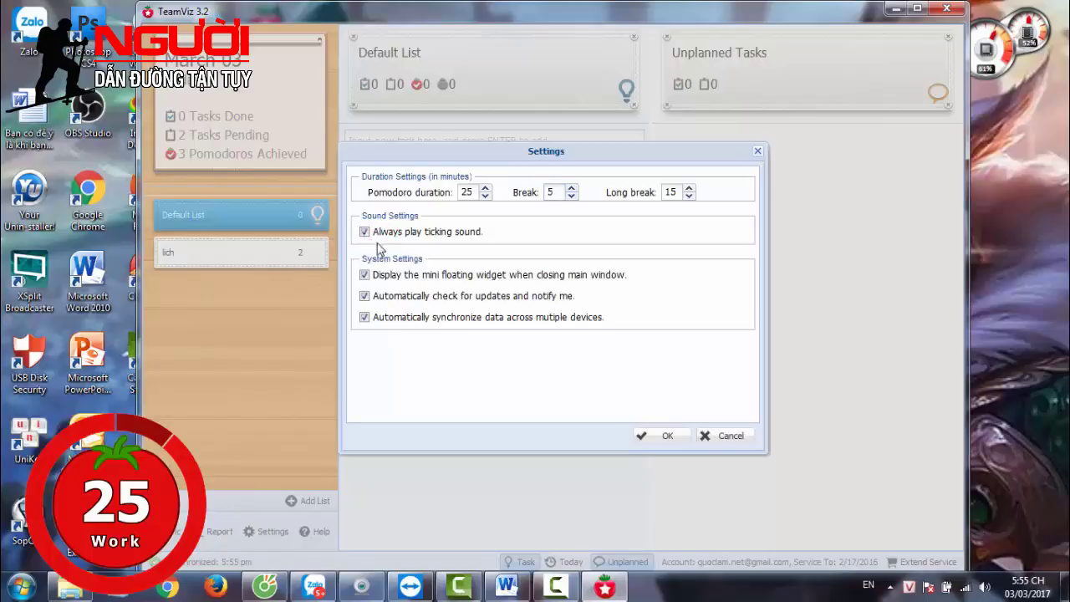
{"action": "left_click", "coordinate": [650, 438]}
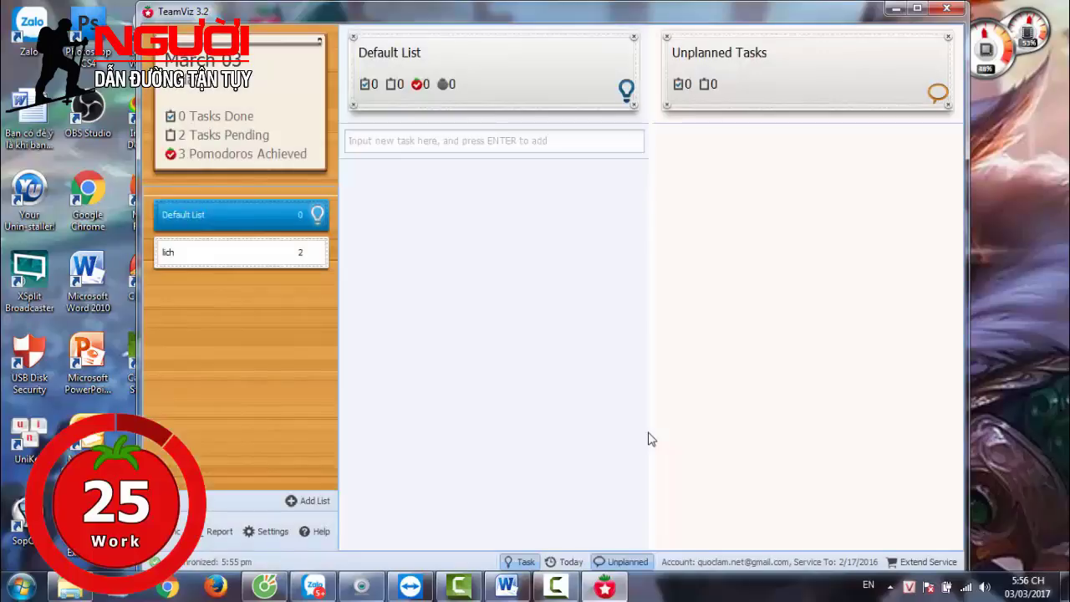
{"action": "mouse_move", "coordinate": [287, 258]}
Delete the 'lich' list and confirm erasing it with its two tasks
{"action": "left_click", "coordinate": [260, 260]}
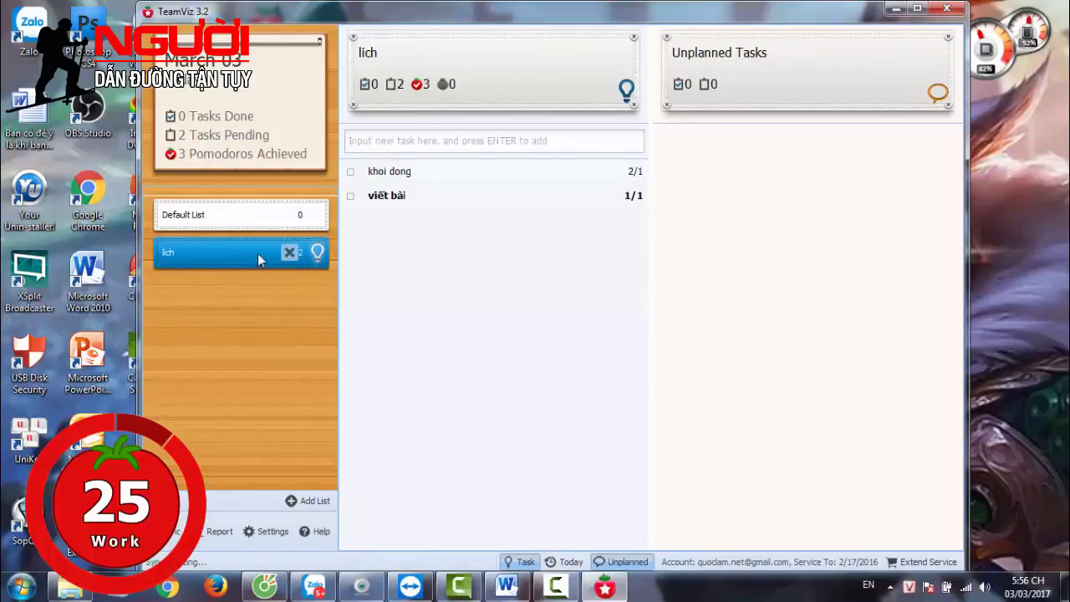
{"action": "left_click", "coordinate": [289, 254]}
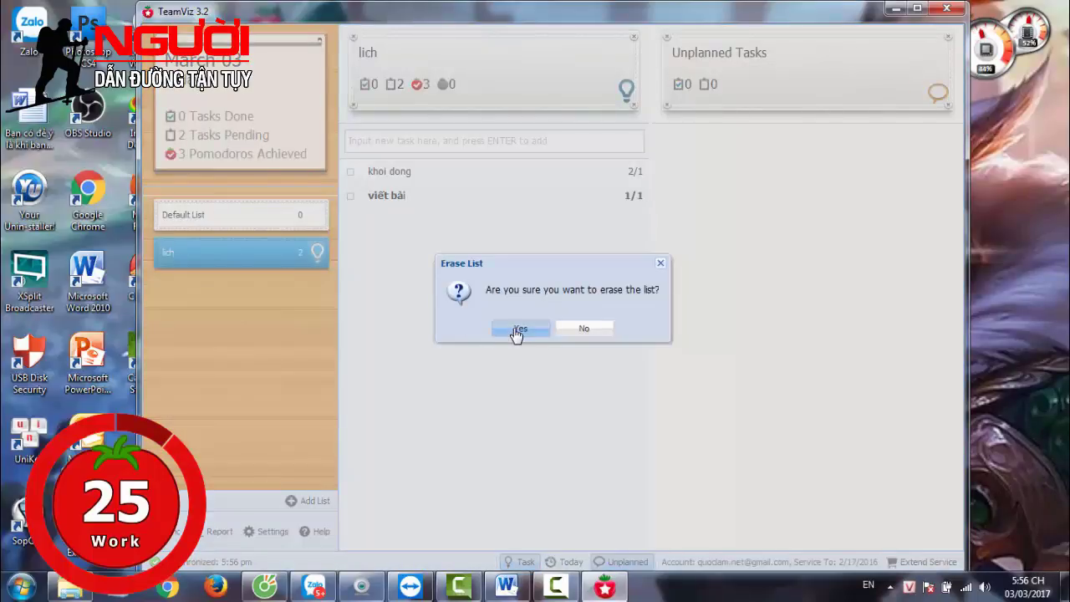
{"action": "left_click", "coordinate": [519, 330]}
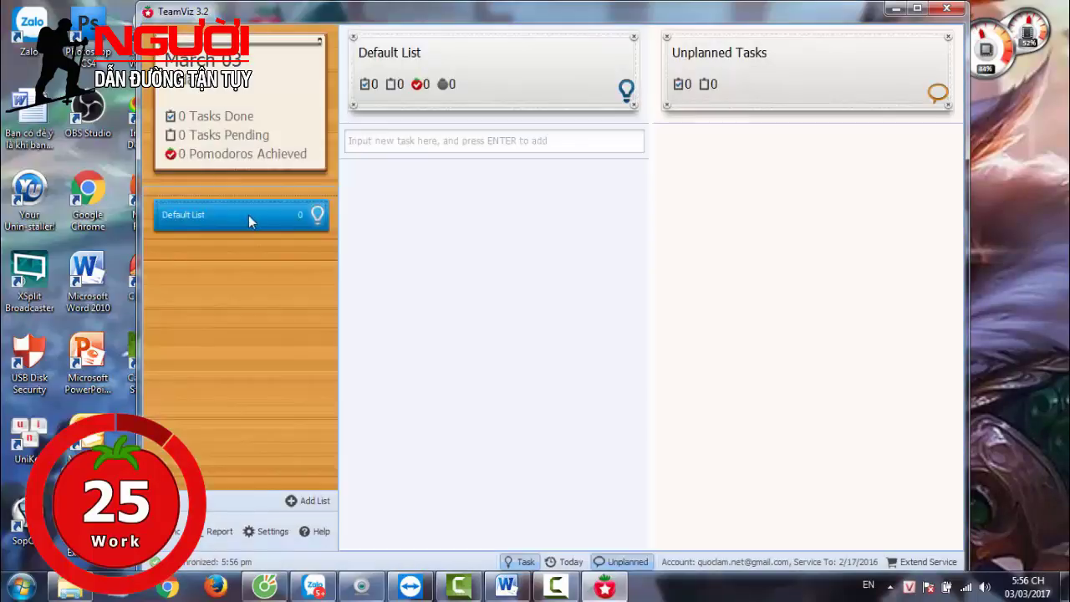
Add a new list named 'mo dau' and open it on the board
{"action": "left_click", "coordinate": [311, 501]}
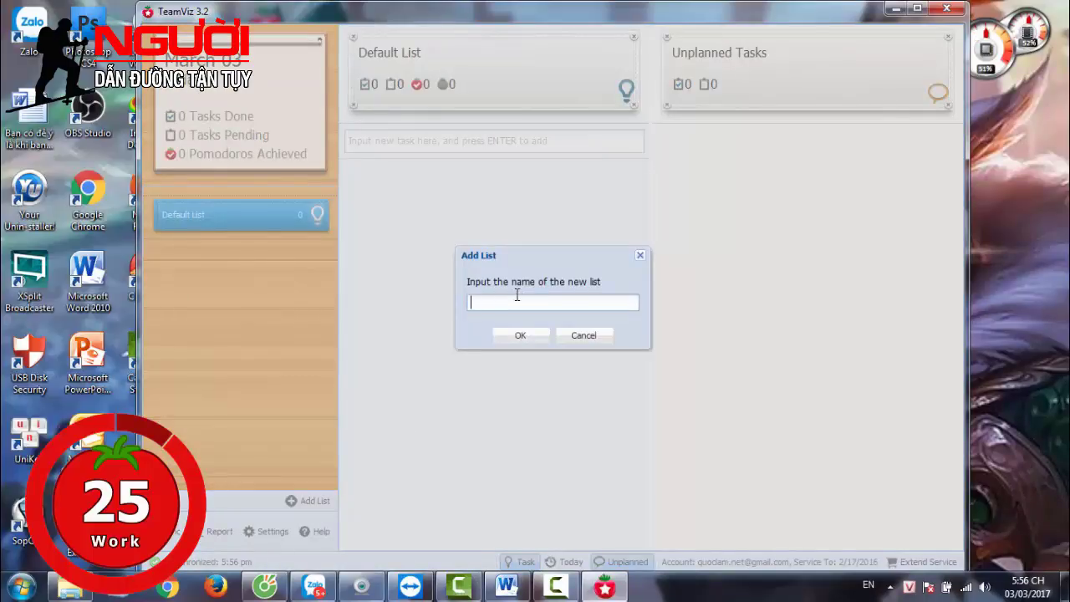
{"action": "type", "text": "mo dau"}
{"action": "left_click", "coordinate": [516, 336]}
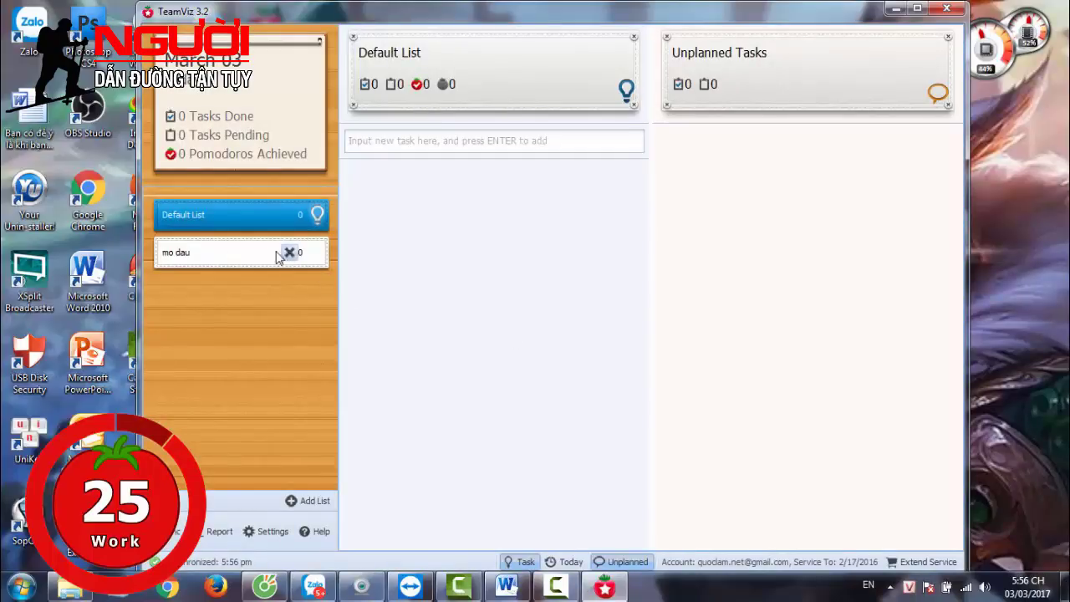
{"action": "left_click", "coordinate": [229, 255]}
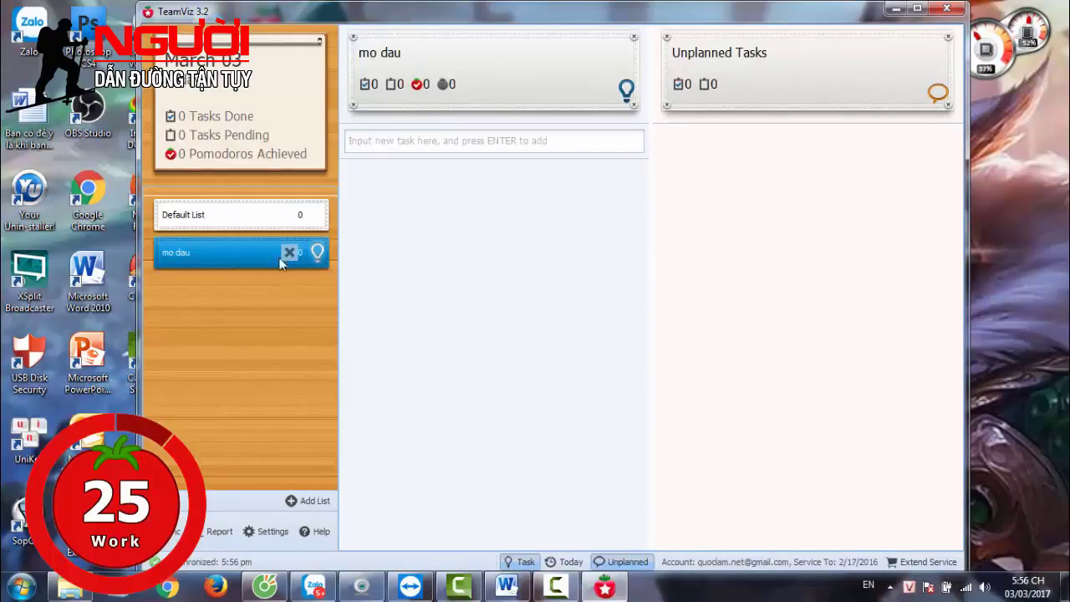
Add tasks 'phien 1' and 'phien 2' to mo dau, then pick phien 1 for timing
{"action": "left_click", "coordinate": [393, 146]}
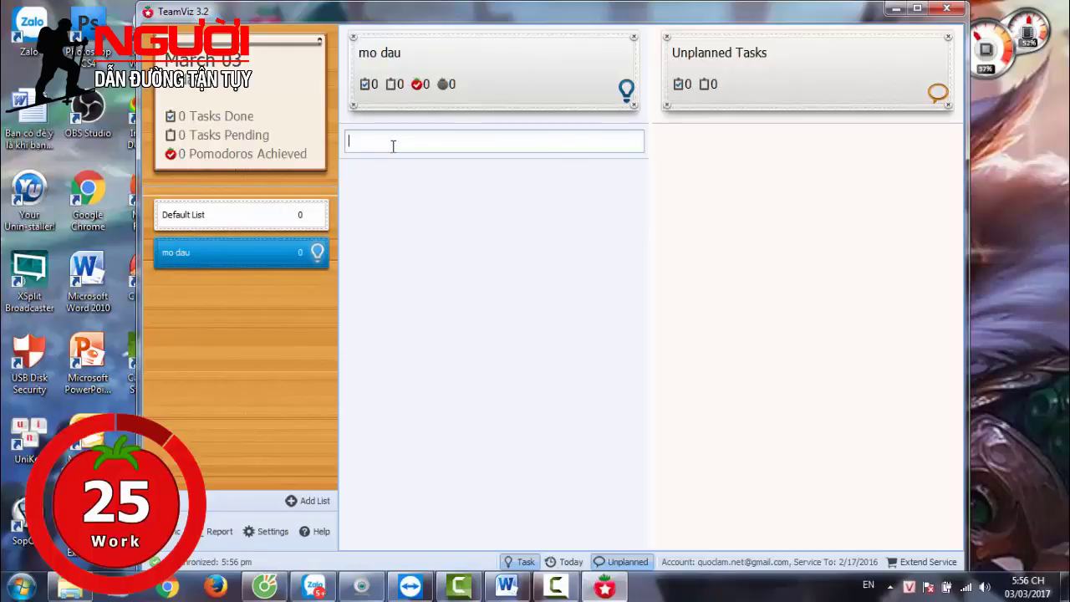
{"action": "type", "text": "phien 1"}
{"action": "key", "text": "Return"}
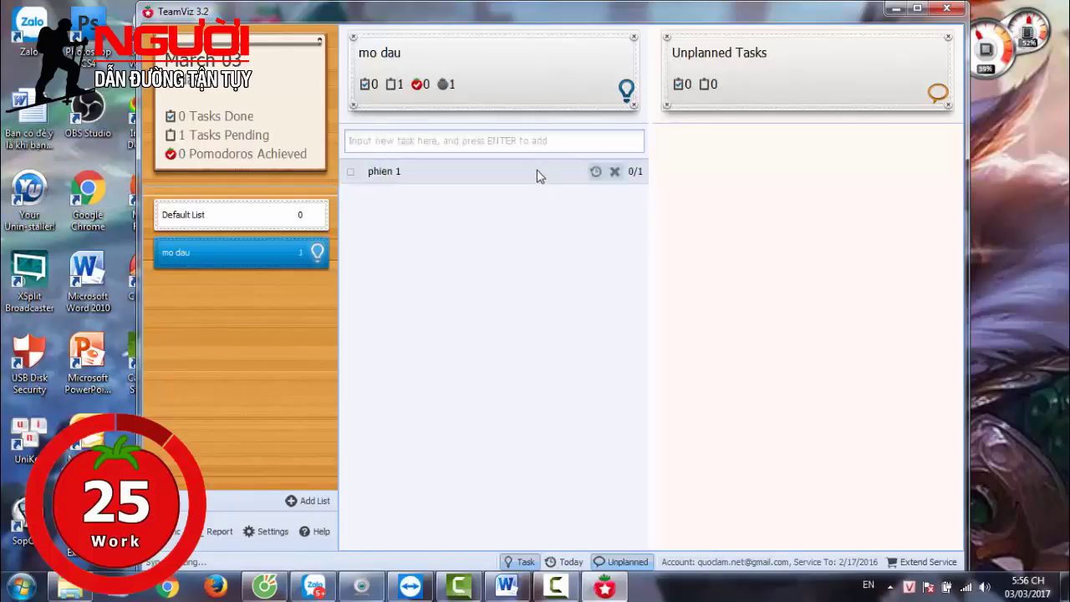
{"action": "left_click", "coordinate": [515, 140]}
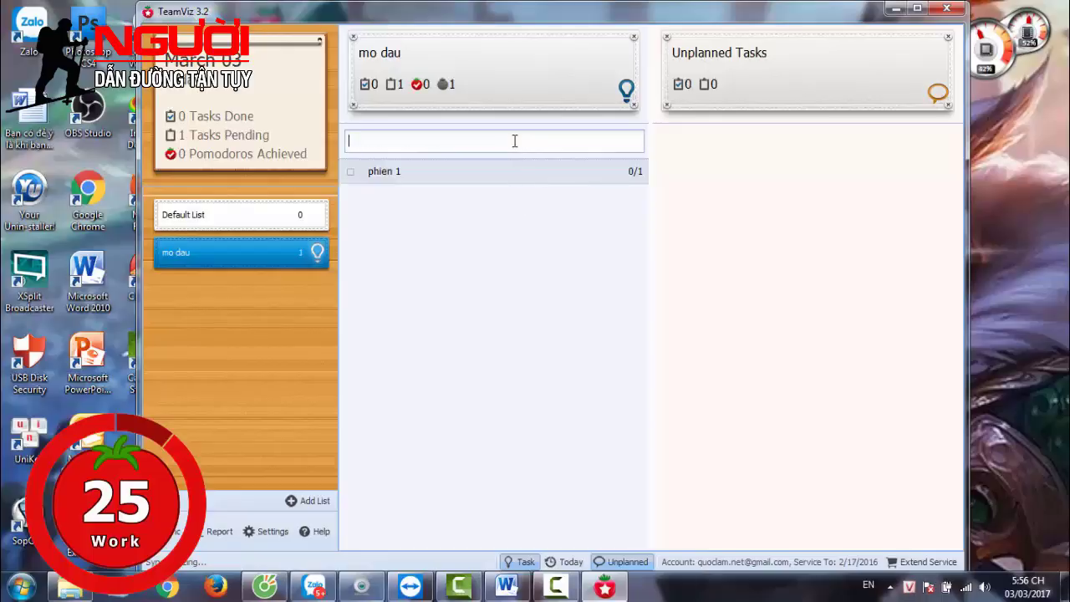
{"action": "type", "text": "phien 2"}
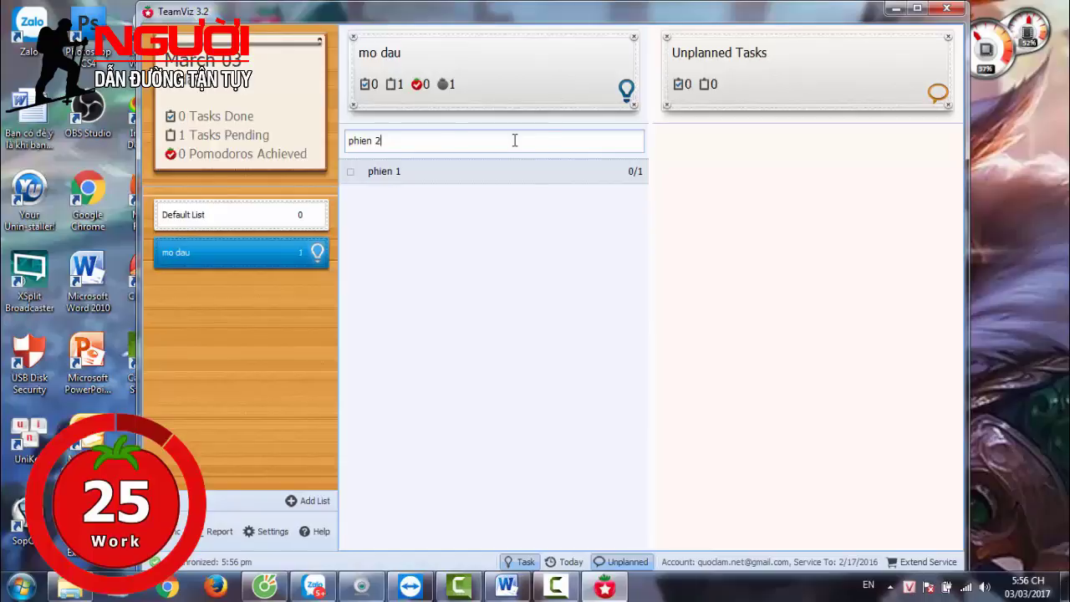
{"action": "key", "text": "Return"}
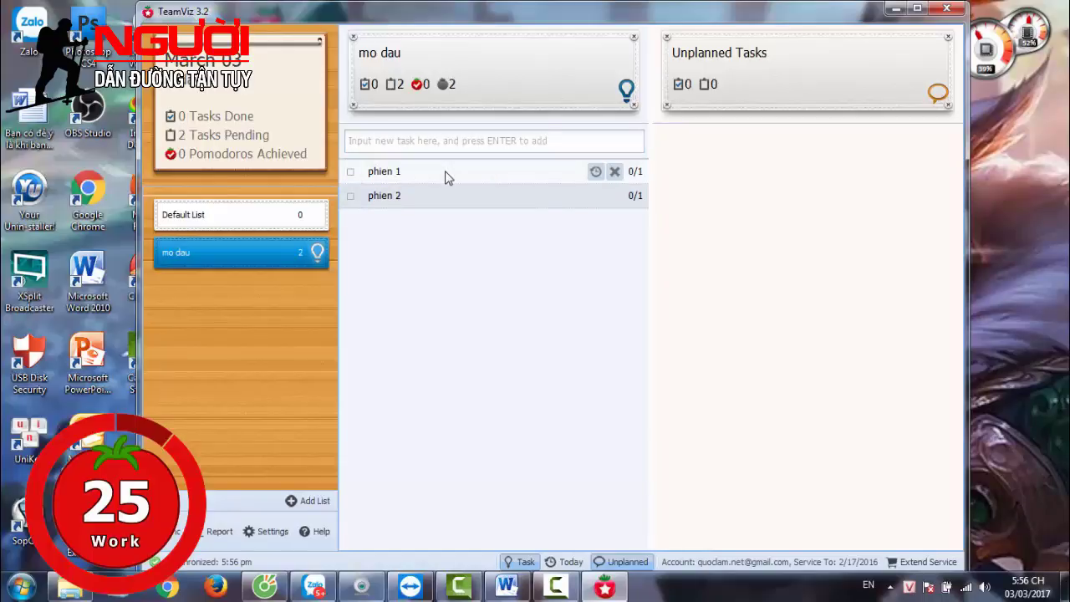
{"action": "left_click", "coordinate": [595, 172]}
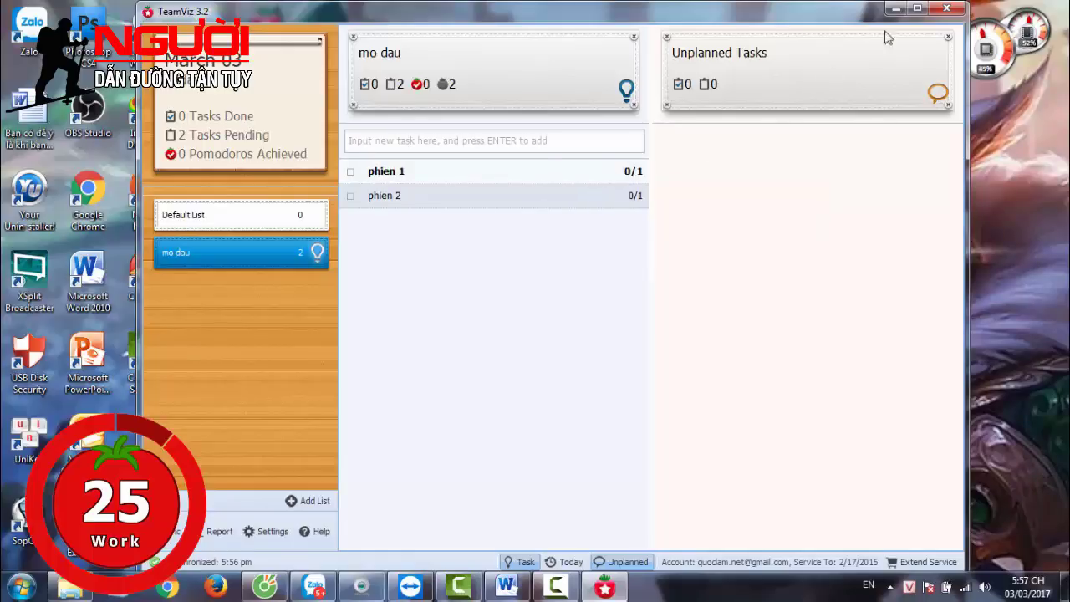
{"action": "mouse_move", "coordinate": [386, 184]}
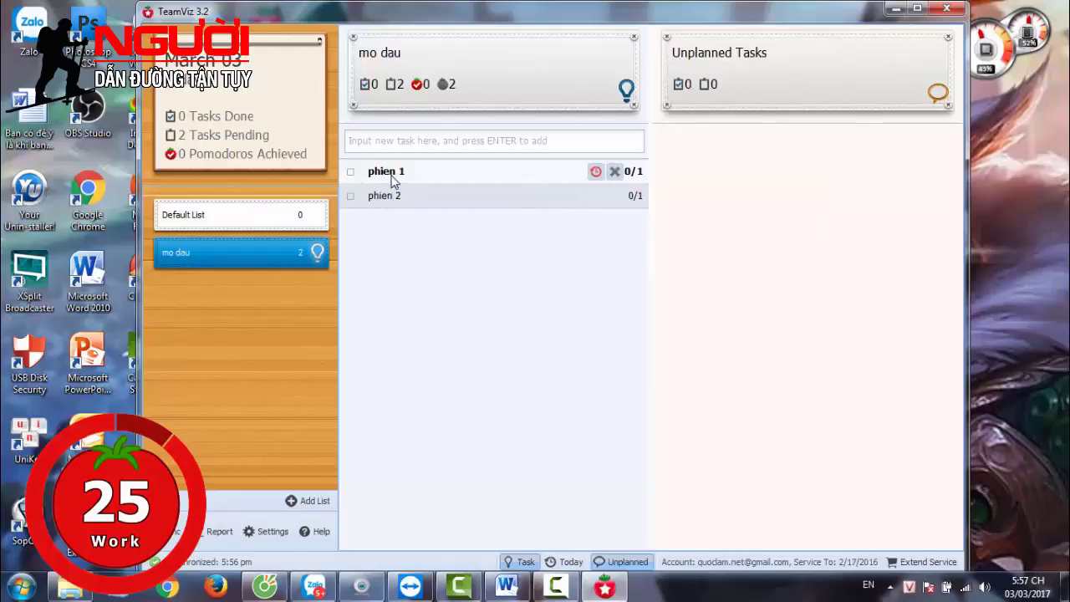
Minimize TeamViz, place the mini timer at top centre, start the Pomodoro, and restore the window
{"action": "left_click", "coordinate": [894, 10]}
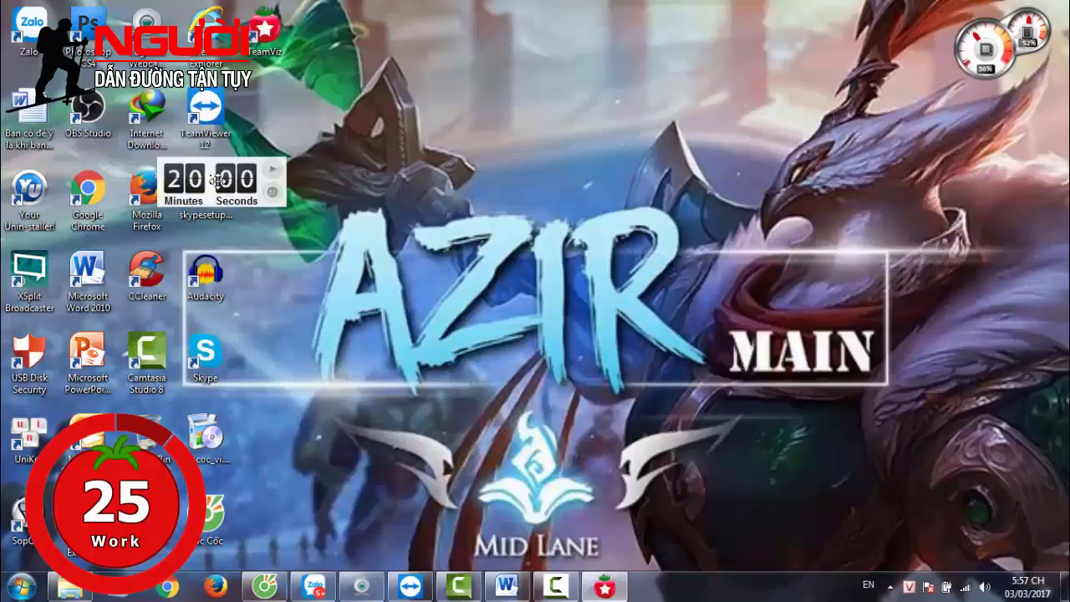
{"action": "left_click_drag", "start_coordinate": [365, 171], "coordinate": [620, 32]}
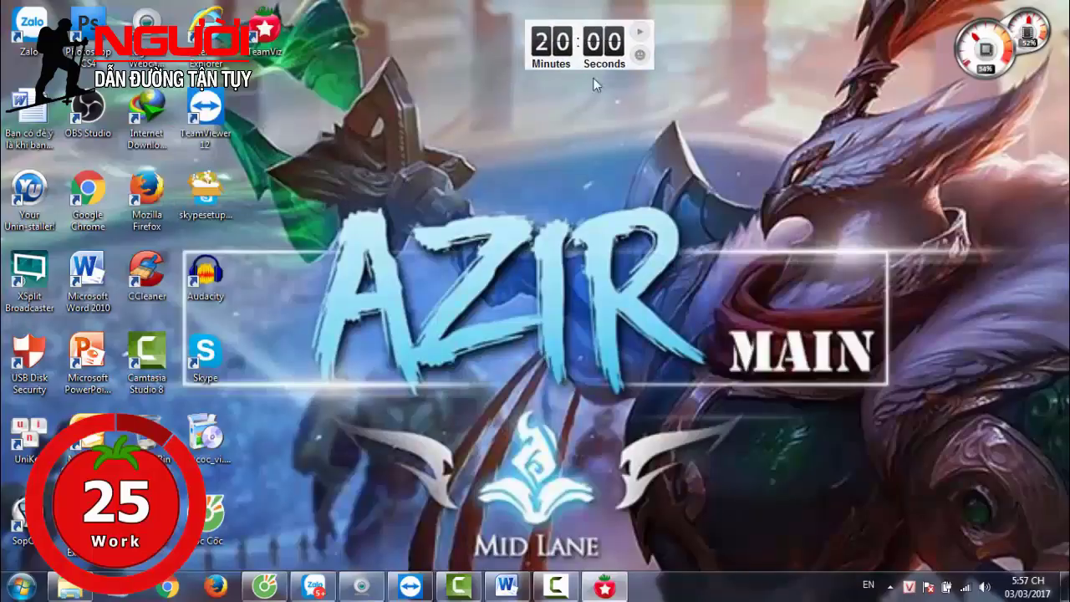
{"action": "left_click", "coordinate": [641, 38]}
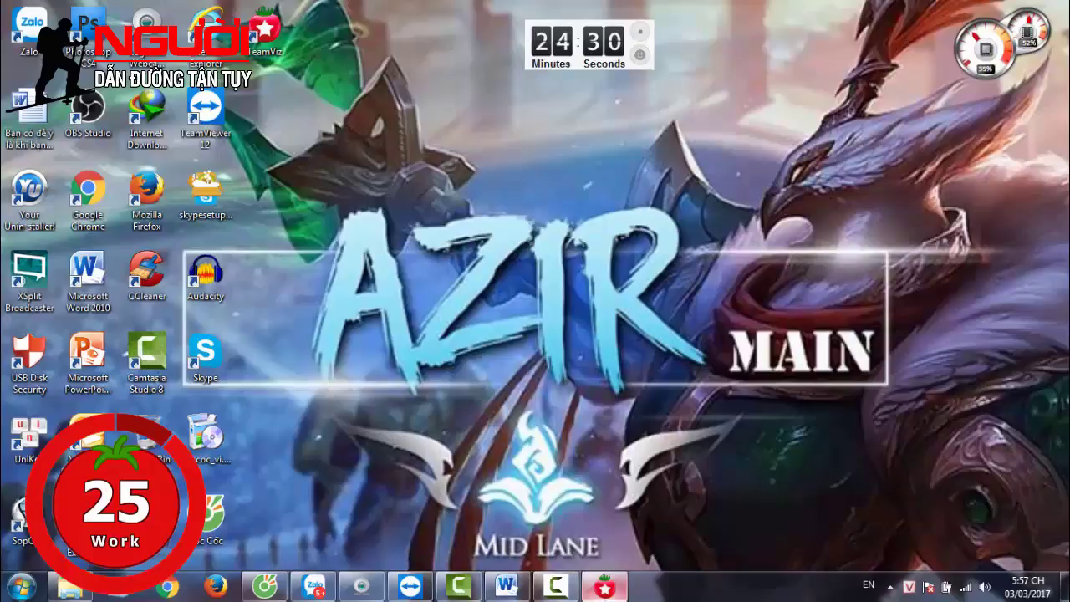
{"action": "left_click", "coordinate": [614, 594]}
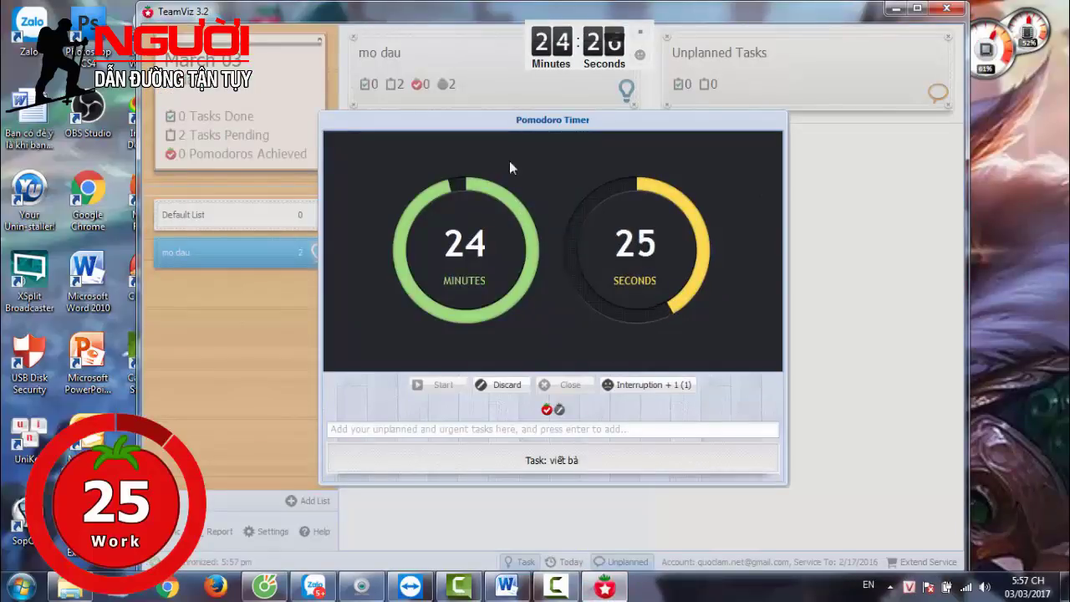
Move the Pomodoro Timer window aside and discard the running Pomodoro, resetting it to 25:00
{"action": "left_click_drag", "start_coordinate": [661, 119], "coordinate": [718, 26]}
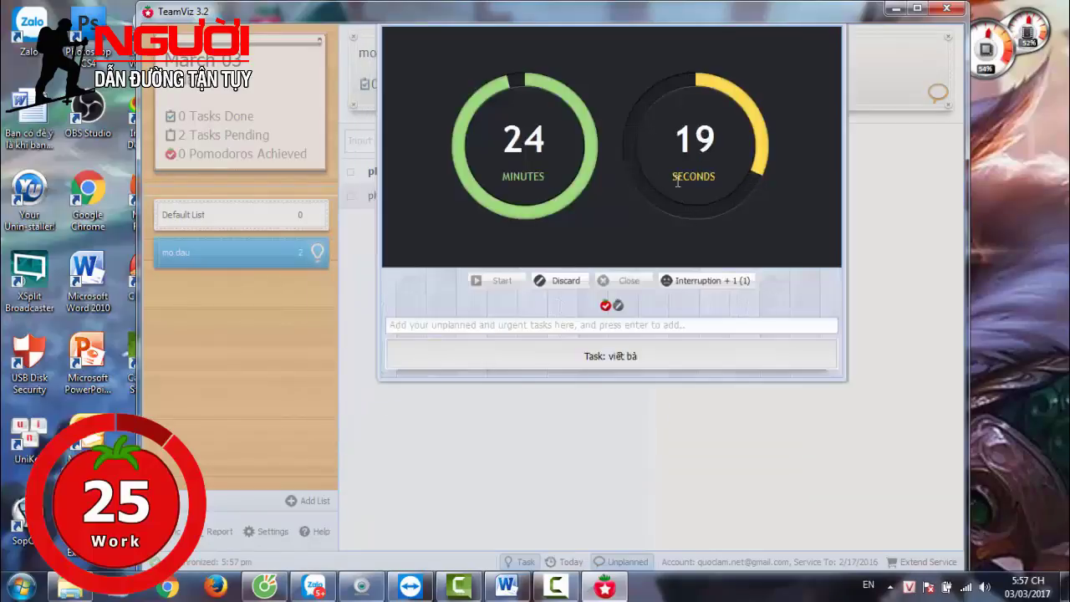
{"action": "left_click", "coordinate": [566, 285]}
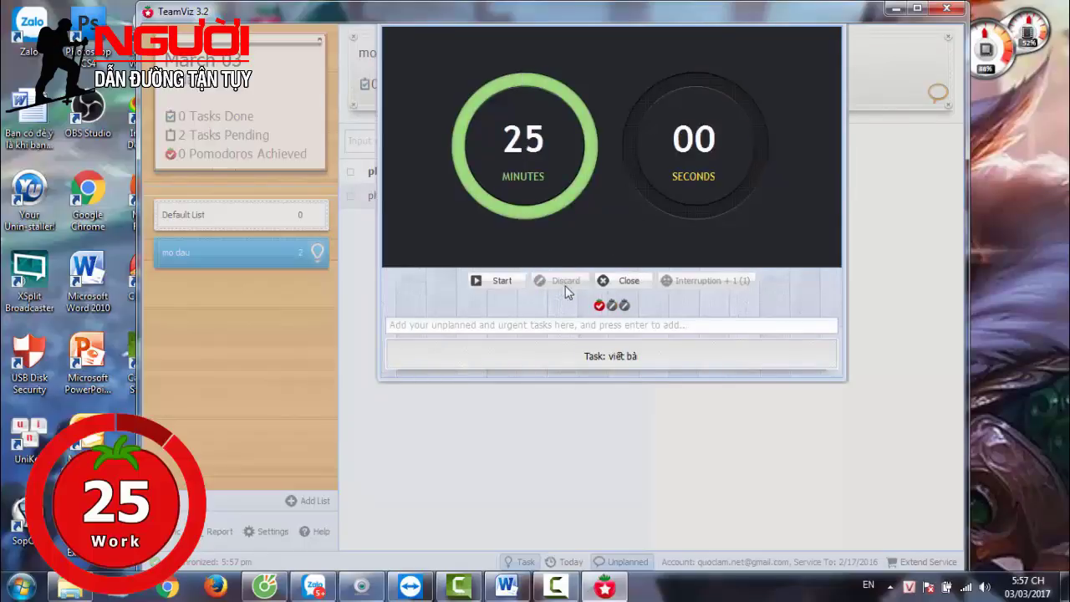